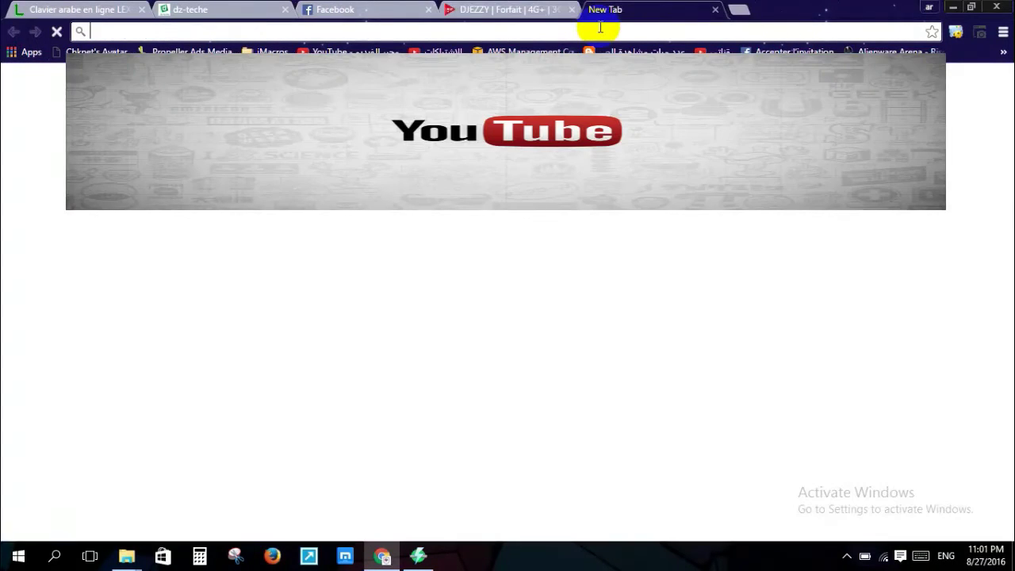
# Open the website ooredoo.dz in the empty browser tab
pyautogui.write('oo')
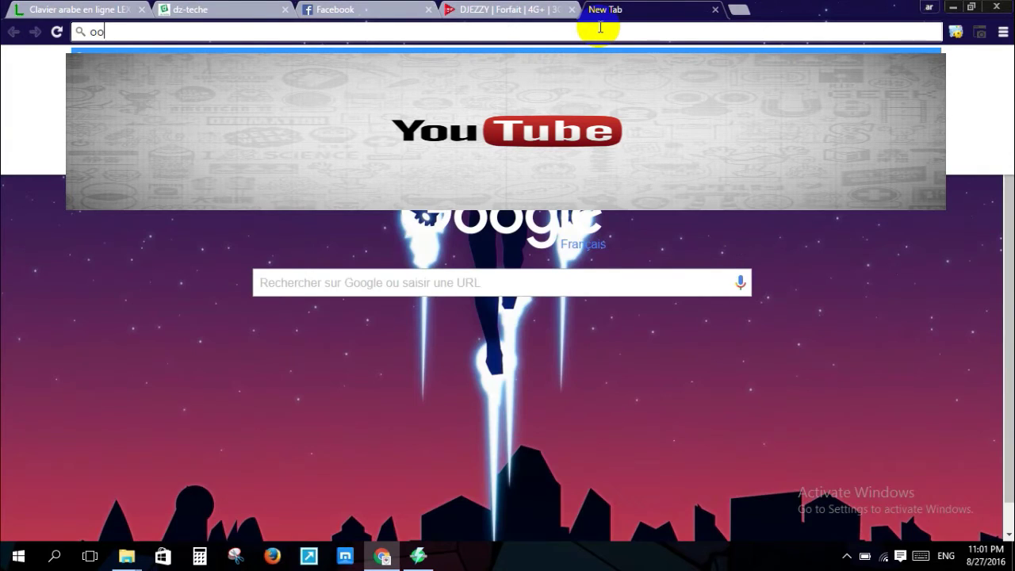
pyautogui.write('r')
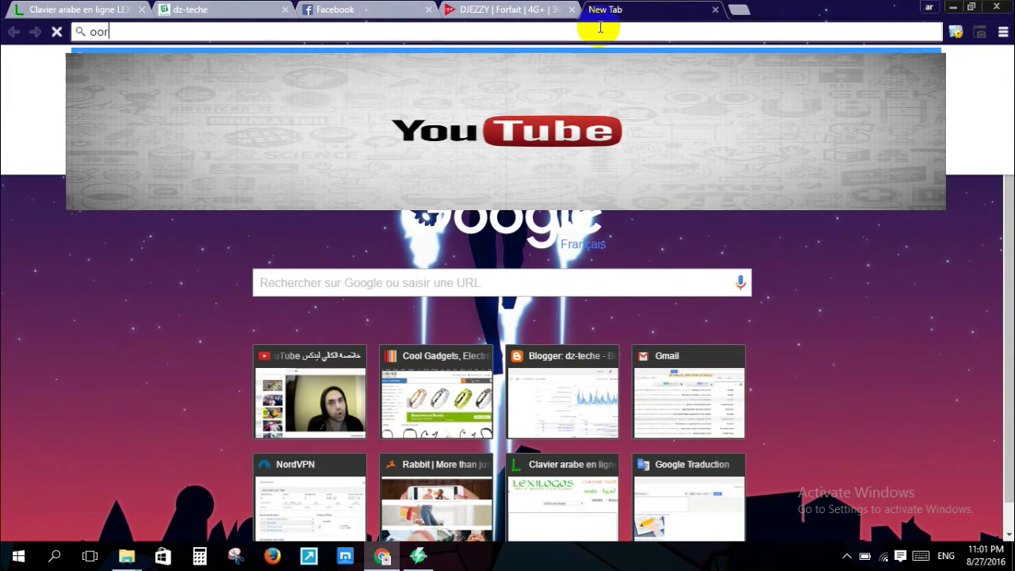
pyautogui.write('edoo.dz')
pyautogui.press('Return')
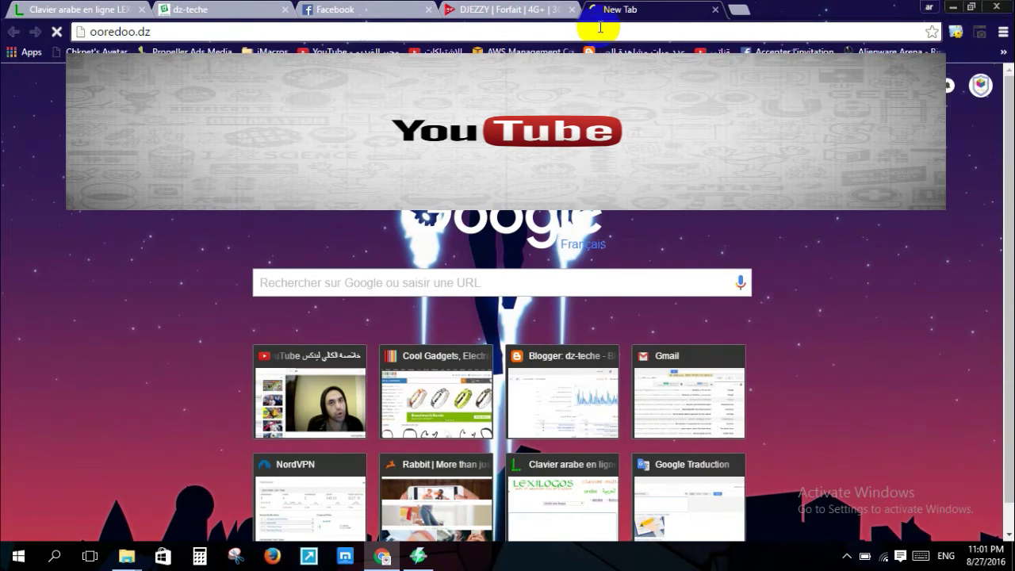
# Load the website 4g.at.dz in a new browser tab and bring that tab to the front
pyautogui.click(744, 14)
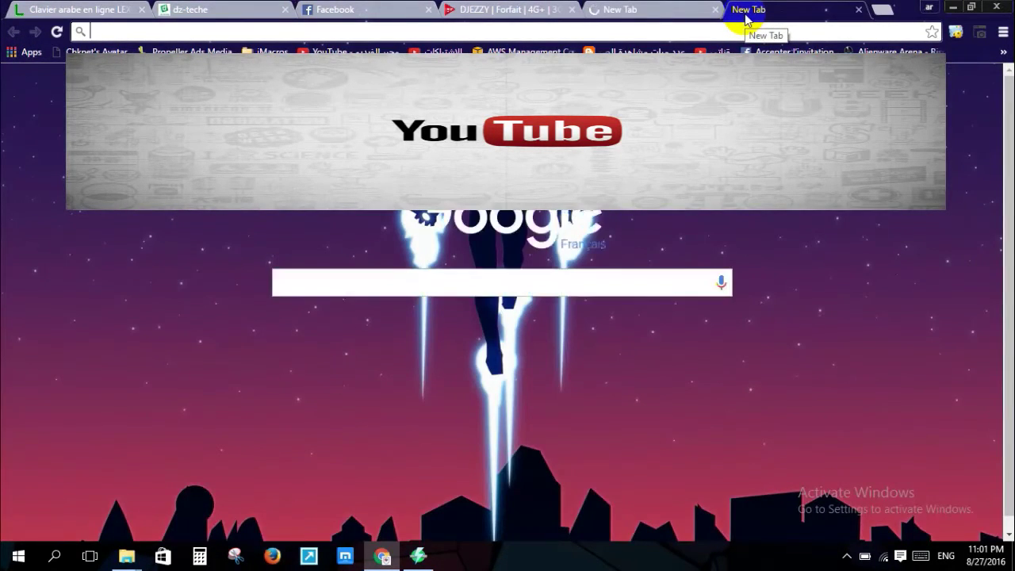
pyautogui.write('4g')
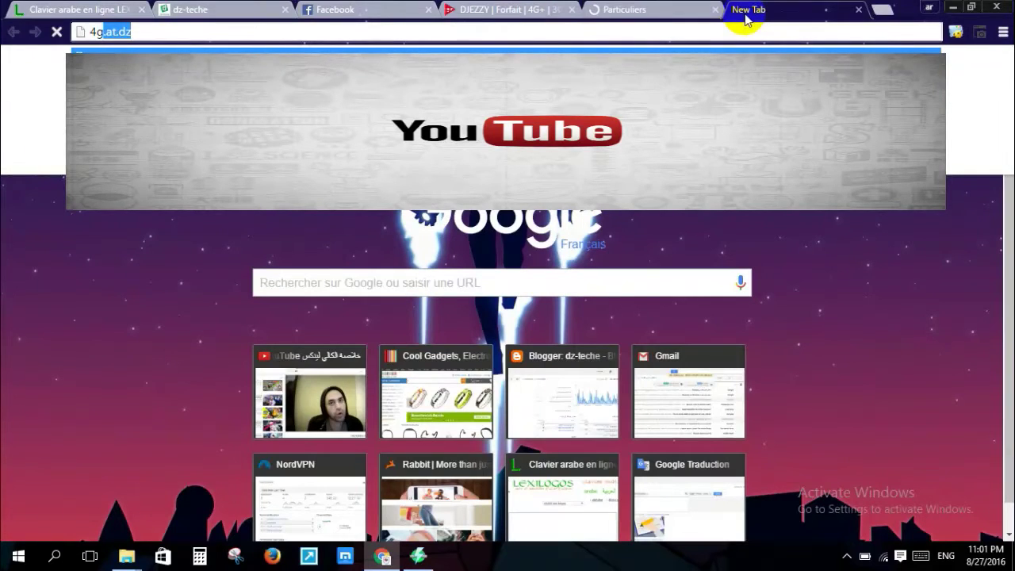
pyautogui.press('Delete')
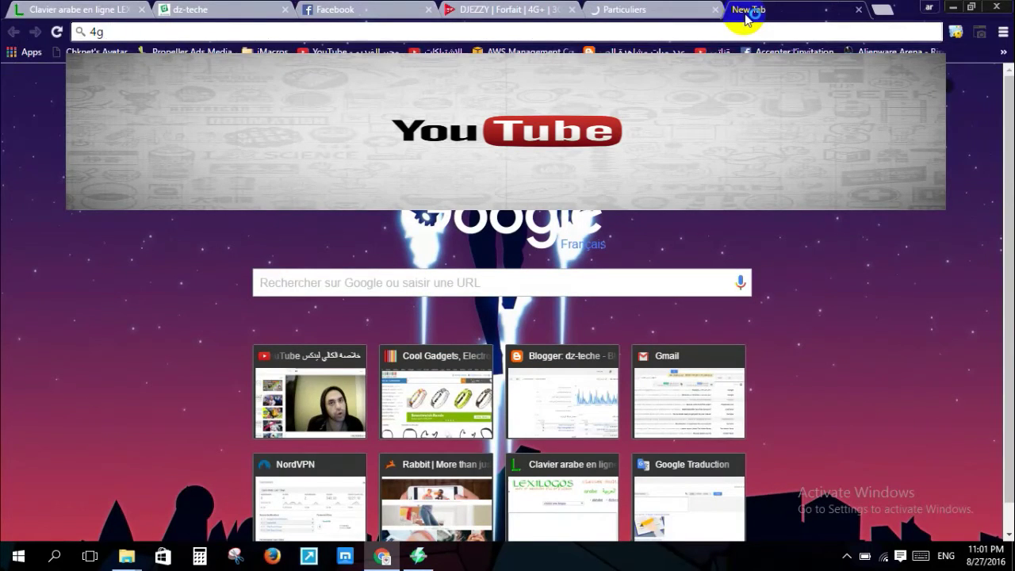
pyautogui.press('Return')
pyautogui.click(479, 30)
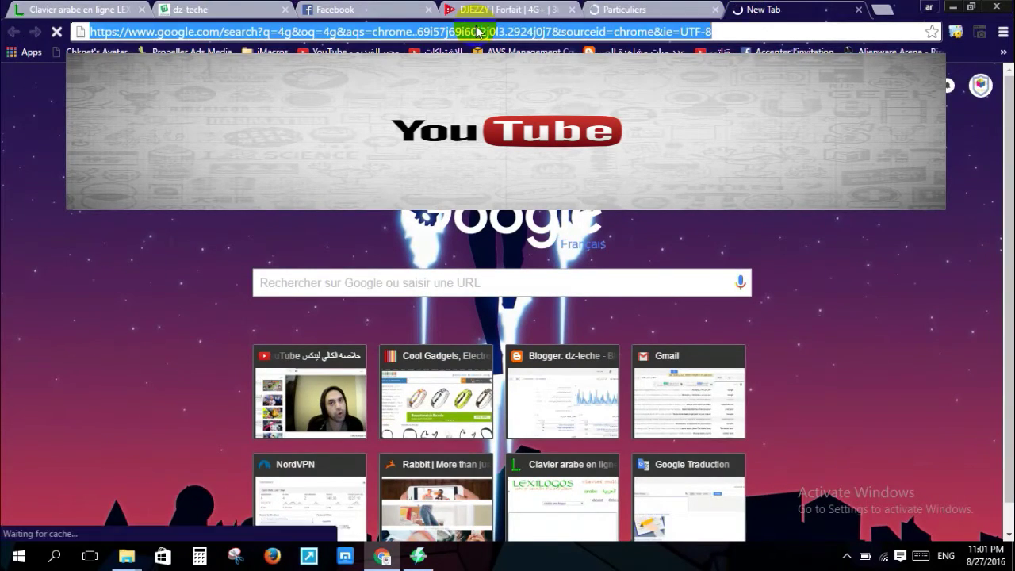
pyautogui.write('4g.at.dz')
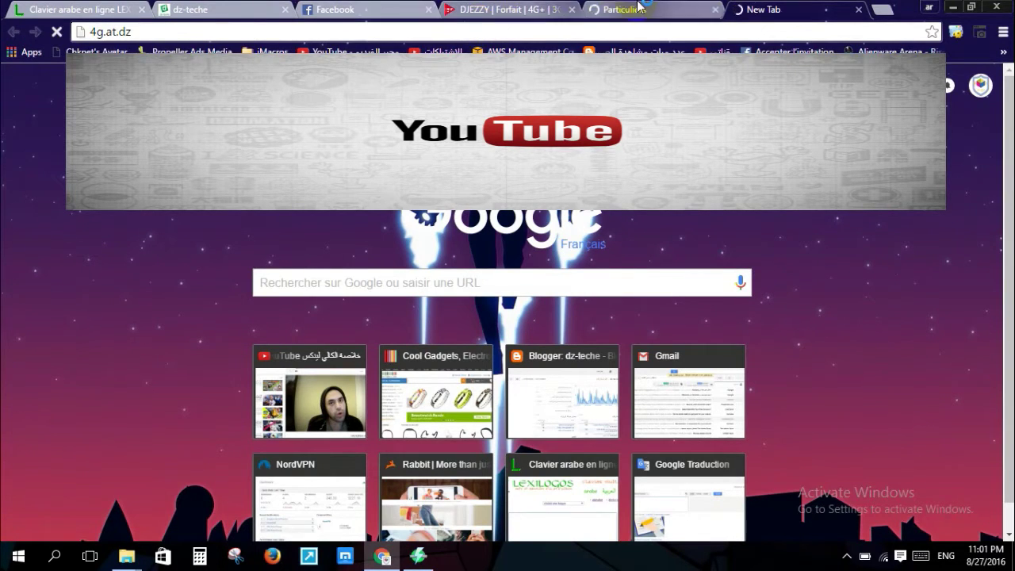
pyautogui.click(639, 8)
pyautogui.click(500, 9)
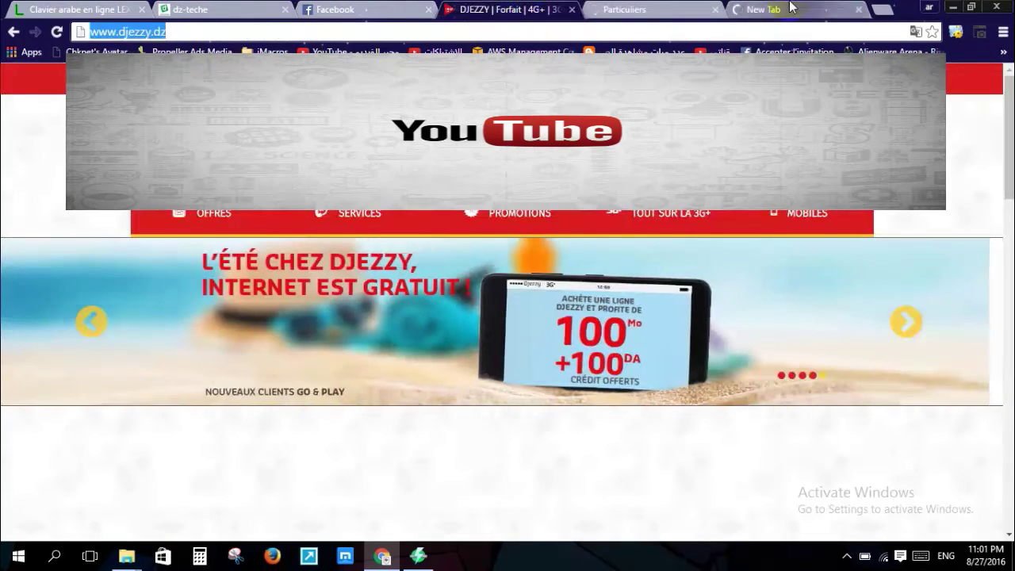
pyautogui.click(825, 6)
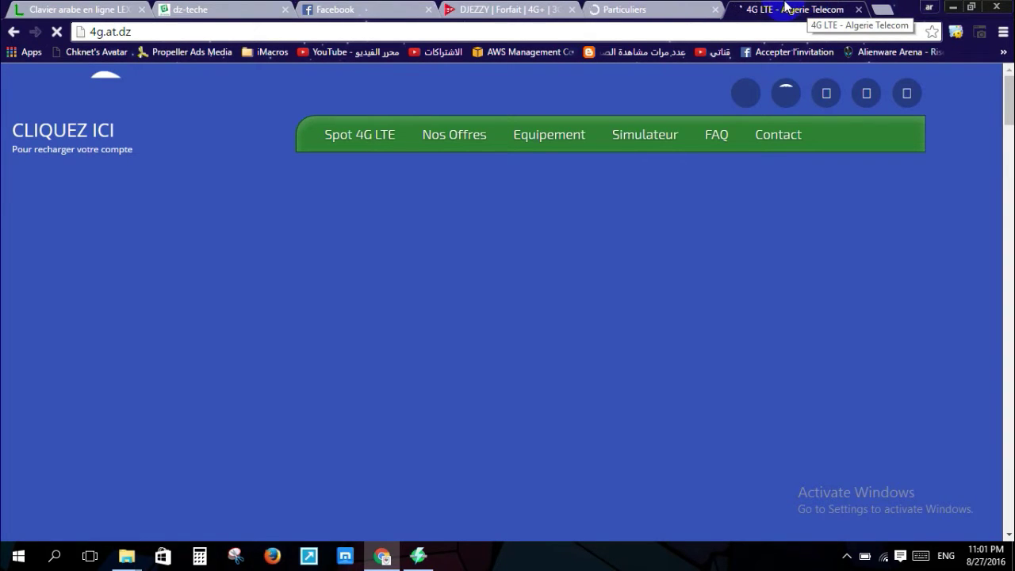
# Switch to Angry IP Scanner and set the netmask to 255...0
pyautogui.click(418, 555)
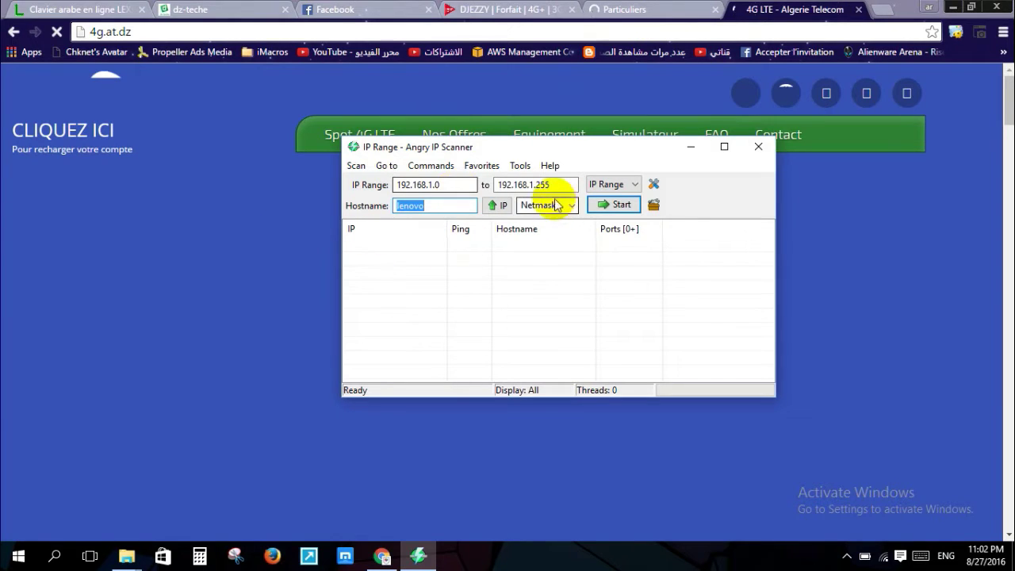
pyautogui.click(638, 187)
pyautogui.click(640, 187)
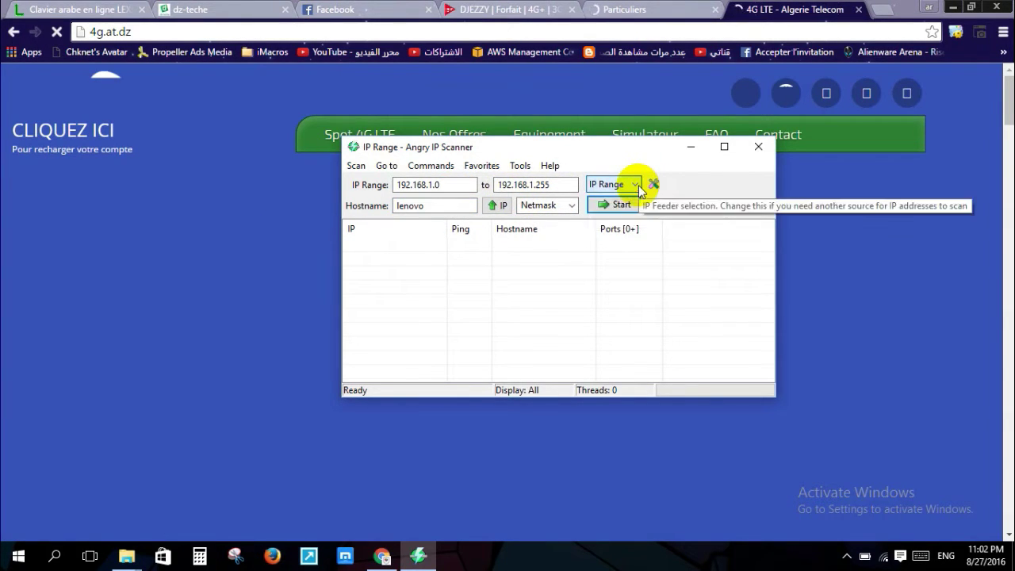
pyautogui.click(572, 205)
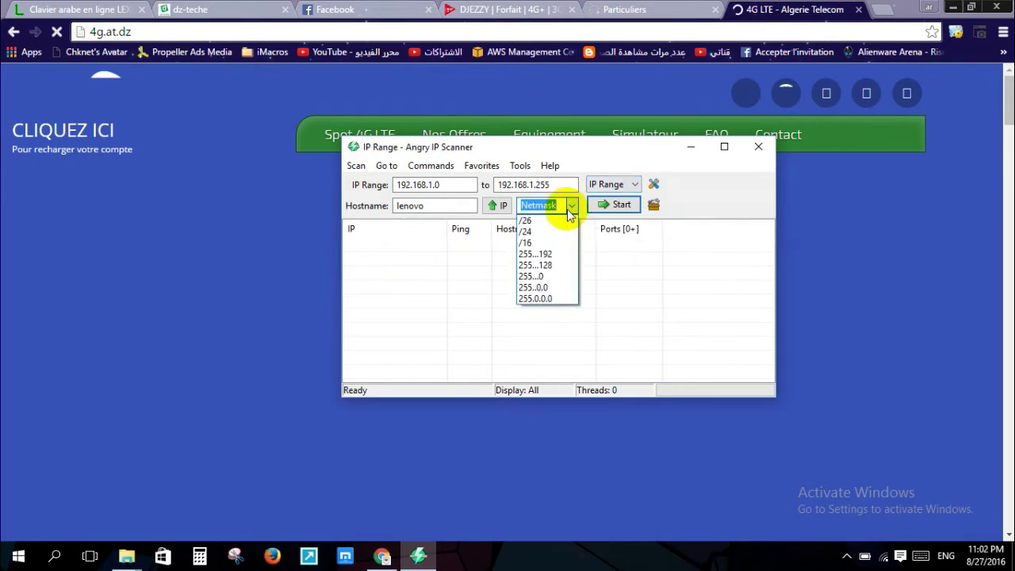
pyautogui.click(558, 278)
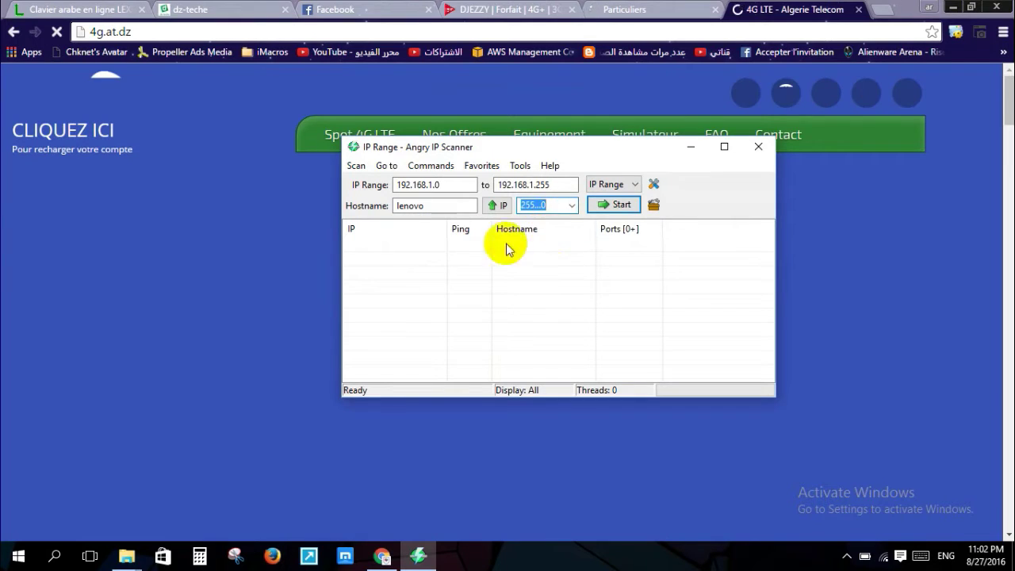
# Copy the 4g.at.dz address from Chrome and paste it as the hostname in Angry IP Scanner
pyautogui.doubleClick(413, 207)
pyautogui.click(352, 28)
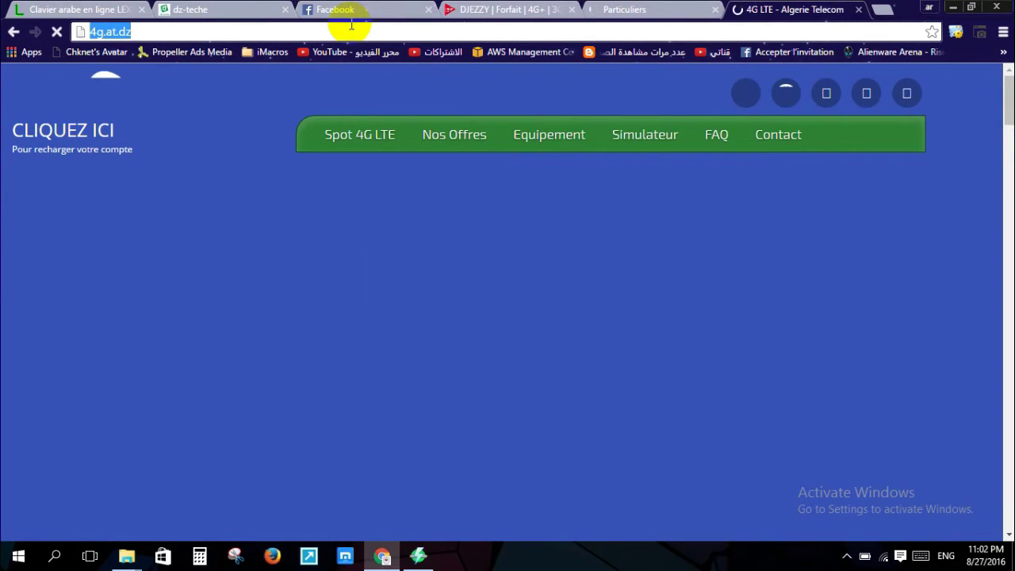
pyautogui.hotkey('ctrl', 'c')
pyautogui.click(418, 556)
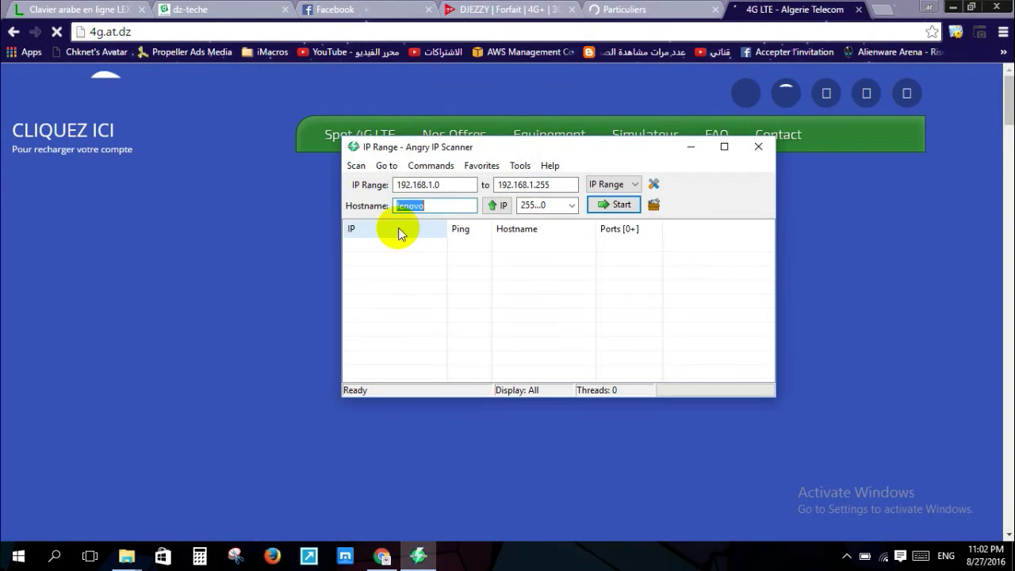
pyautogui.hotkey('ctrl', 'v')
# Set the end address of the IP range to 255.255.255.255
pyautogui.click(445, 184)
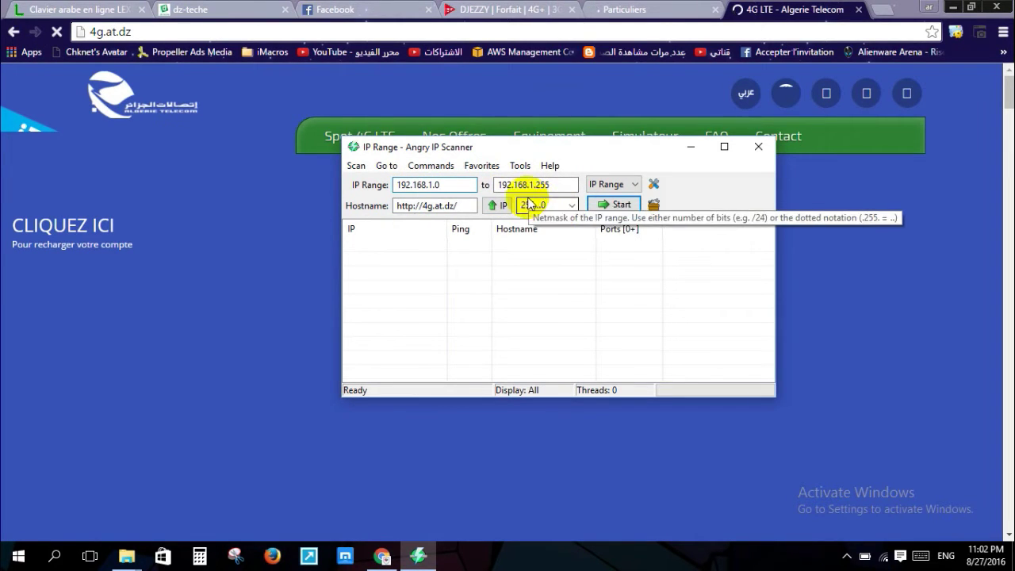
pyautogui.doubleClick(509, 186)
pyautogui.write('25')
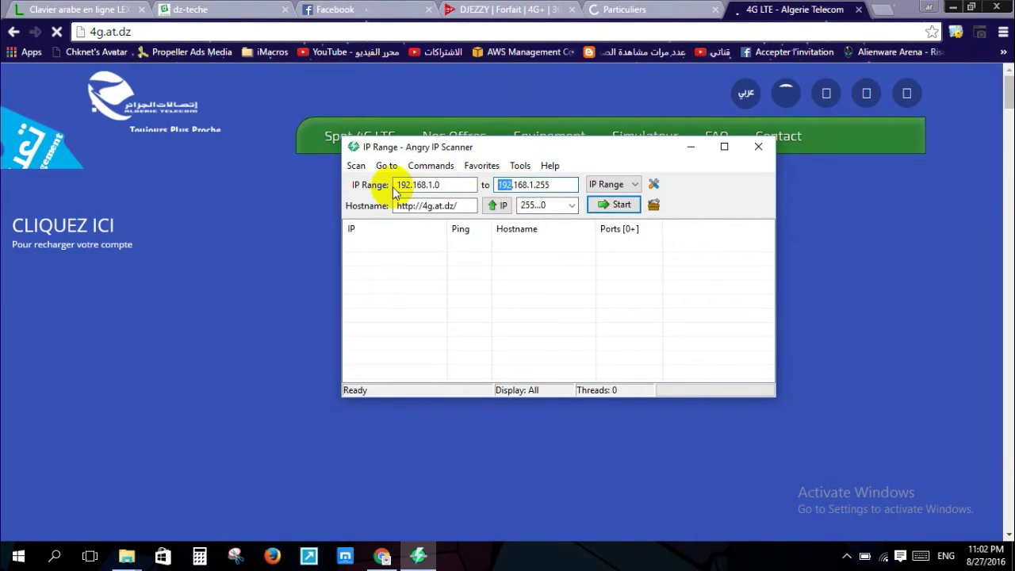
pyautogui.write('5')
pyautogui.click(524, 185)
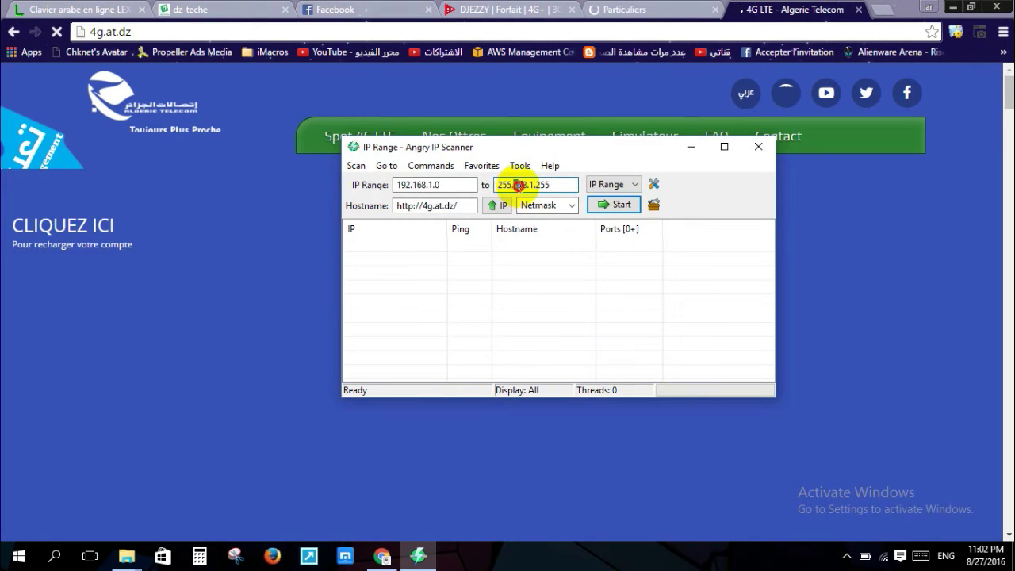
pyautogui.doubleClick(523, 185)
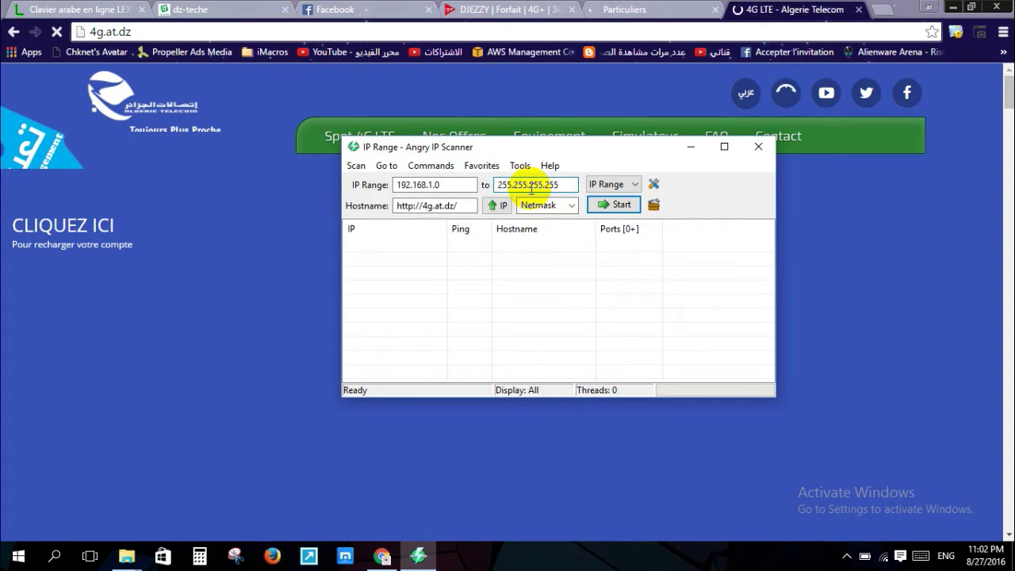
pyautogui.moveTo(576, 185); pyautogui.dragTo(331, 185)
# Start the IP range scan and look over the addresses as they are scanned
pyautogui.click(623, 204)
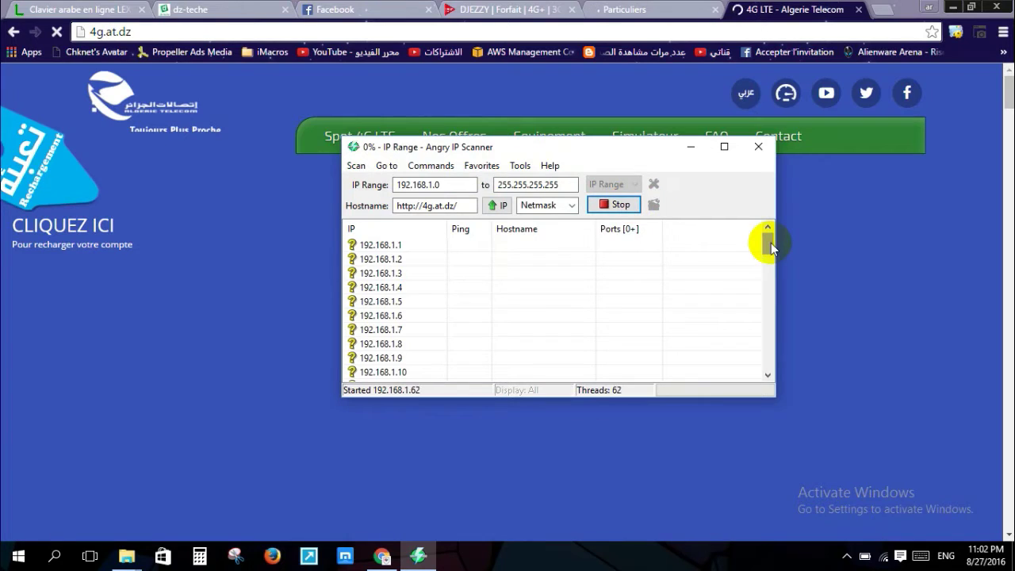
pyautogui.moveTo(772, 247)
pyautogui.mouseDown()
pyautogui.moveTo(772, 267)
pyautogui.moveTo(766, 230)
pyautogui.mouseUp()
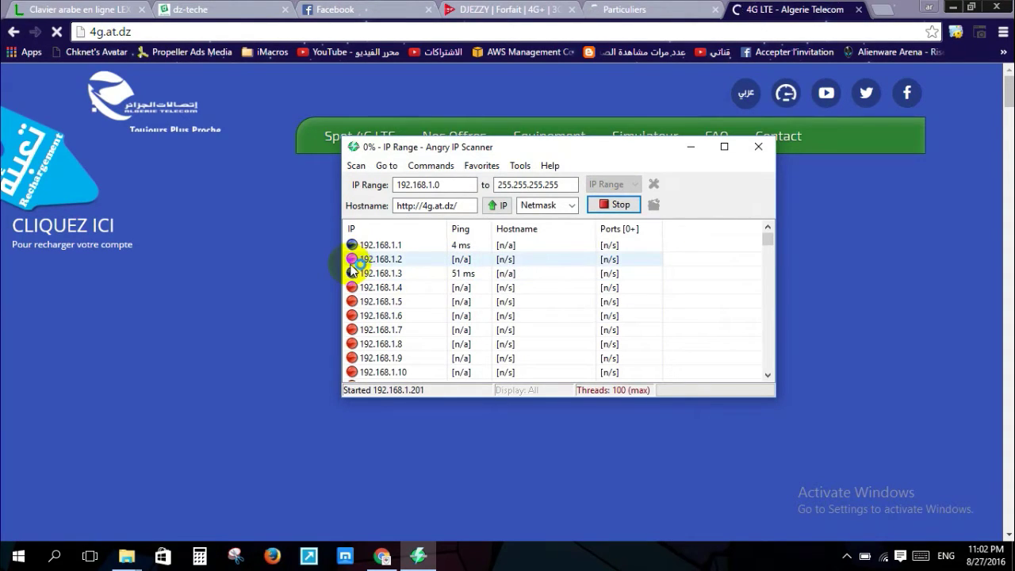
pyautogui.rightClick(391, 229)
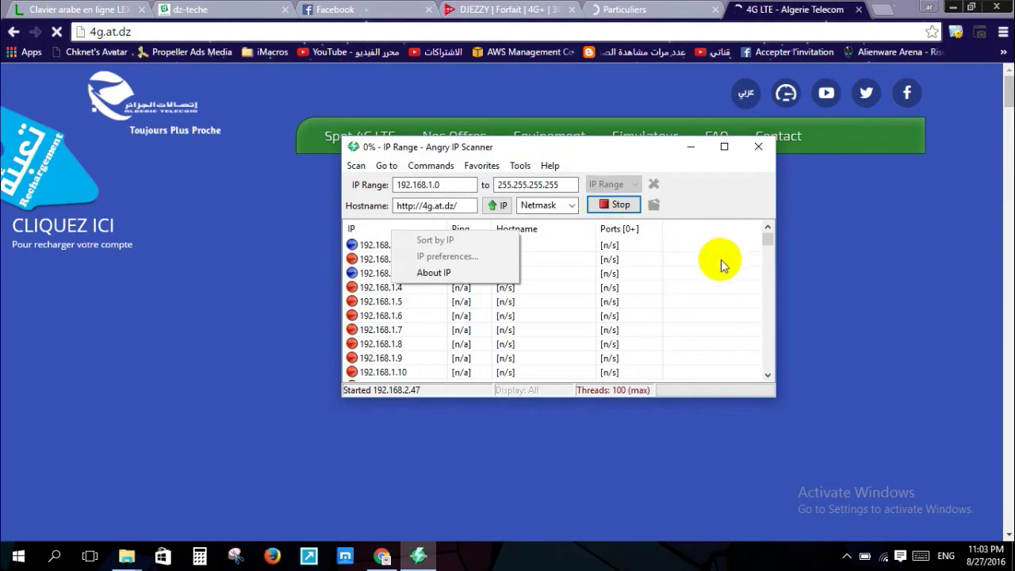
pyautogui.click(666, 206)
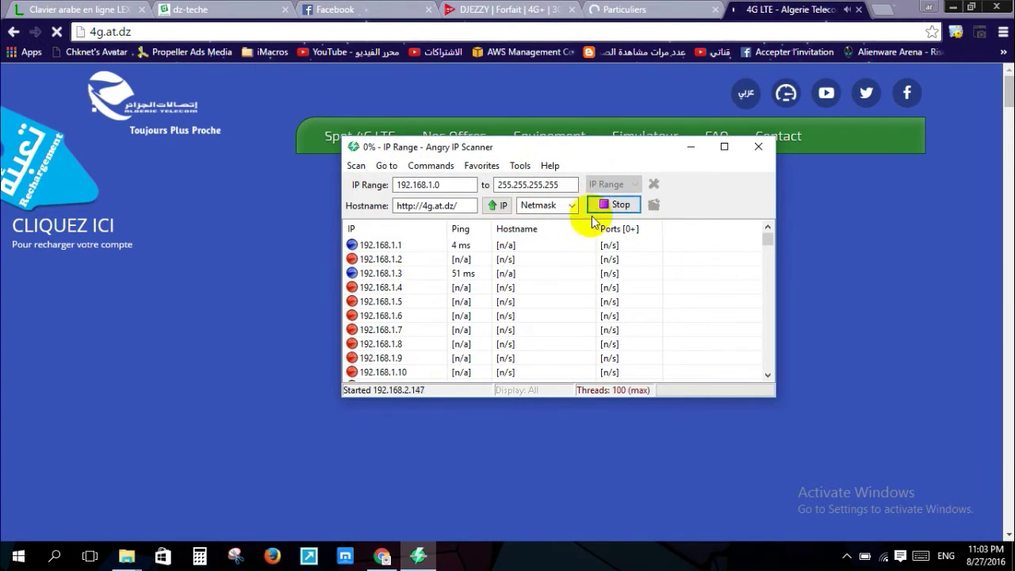
# Switch to Chrome, close the 4G LTE - Algerie Telecom tab, and return to Angry IP Scanner
pyautogui.click(861, 17)
pyautogui.click(860, 13)
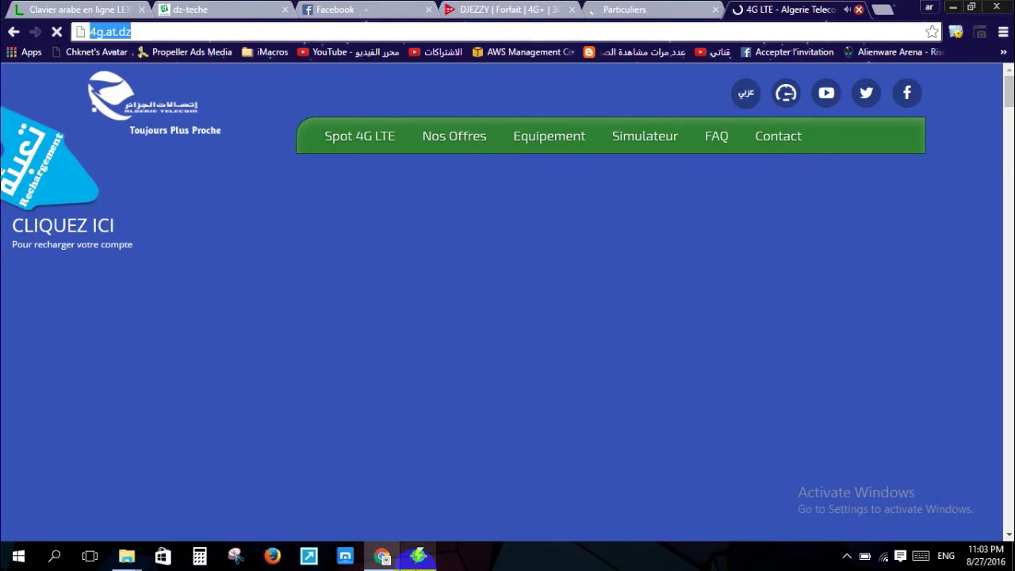
pyautogui.click(417, 554)
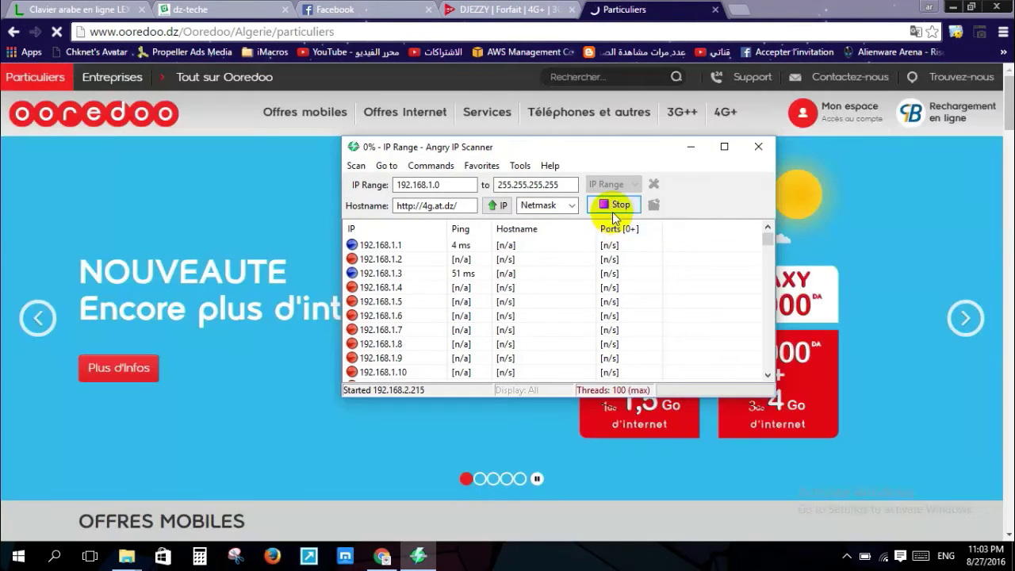
# Stop the running scan and dismiss the scan statistics
pyautogui.click(605, 206)
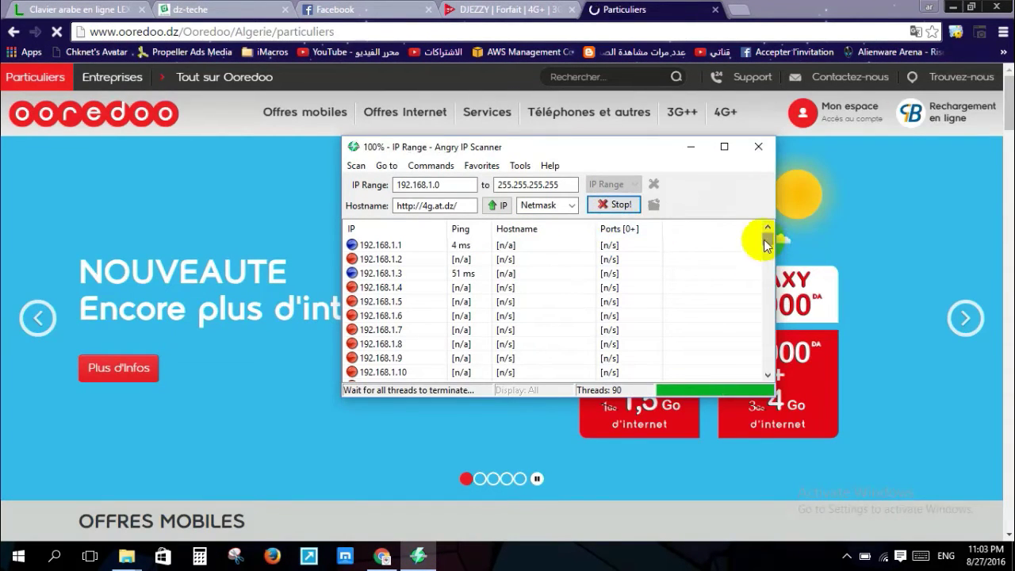
pyautogui.moveTo(764, 240); pyautogui.dragTo(765, 364)
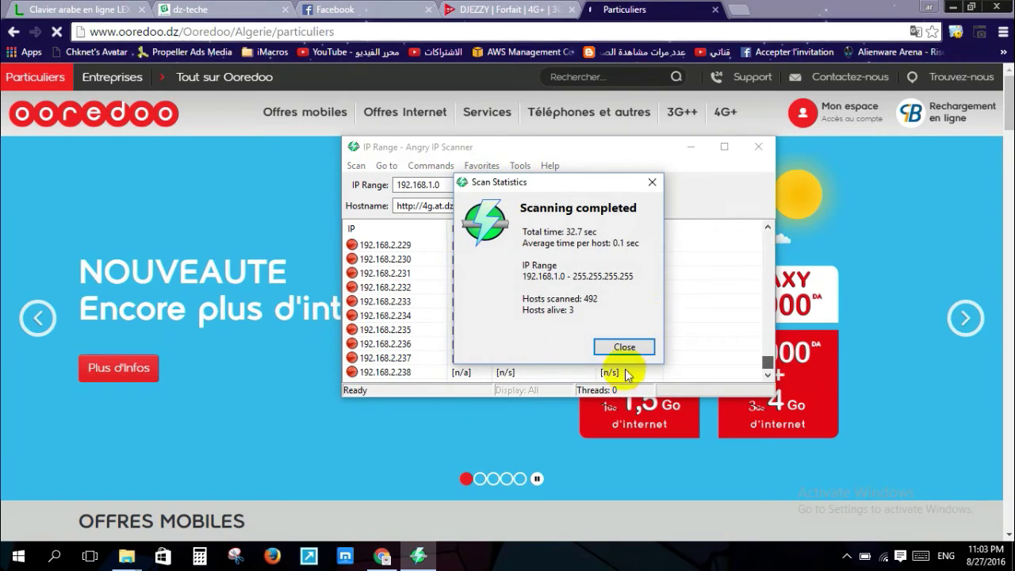
pyautogui.click(624, 348)
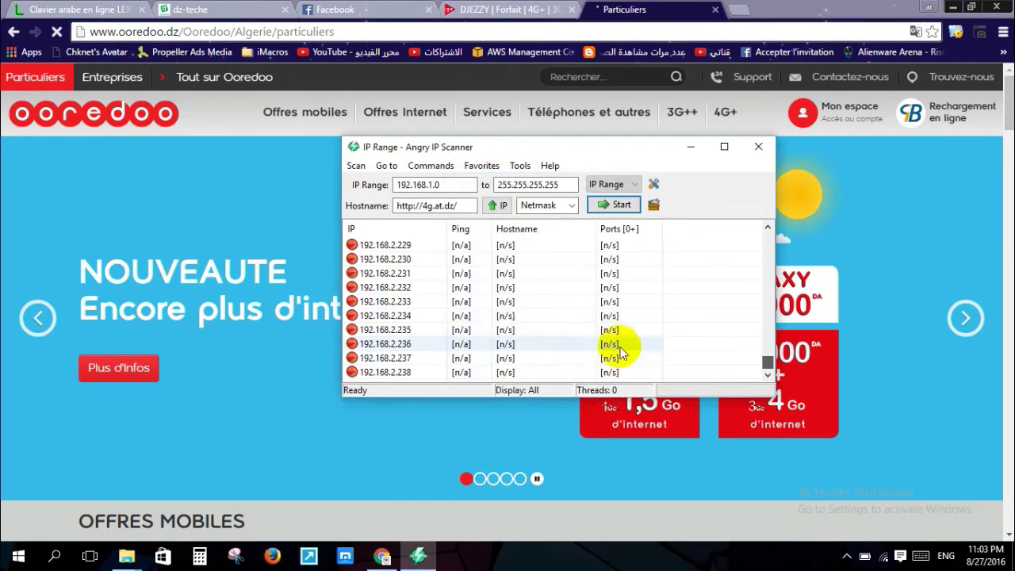
# Sort the scan results by IP and examine the status of the first addresses in the list
pyautogui.click(380, 231)
pyautogui.click(403, 239)
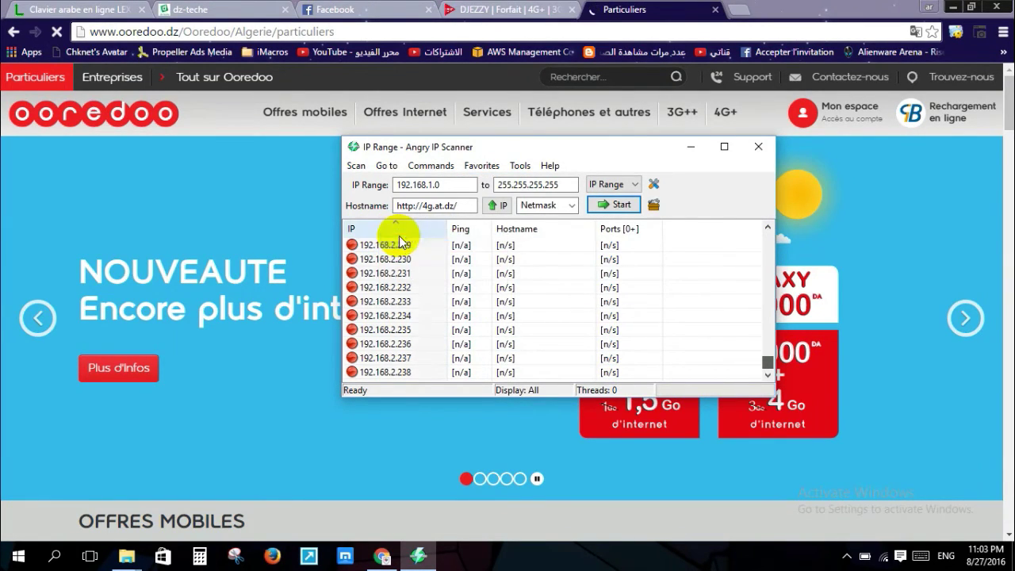
pyautogui.scroll(13, 770, 240)
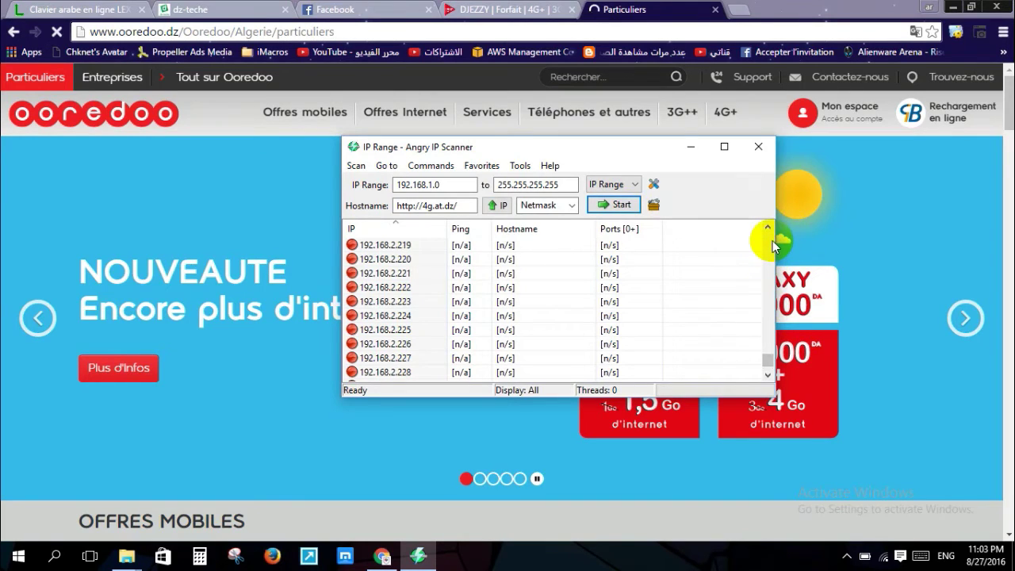
pyautogui.click(771, 239)
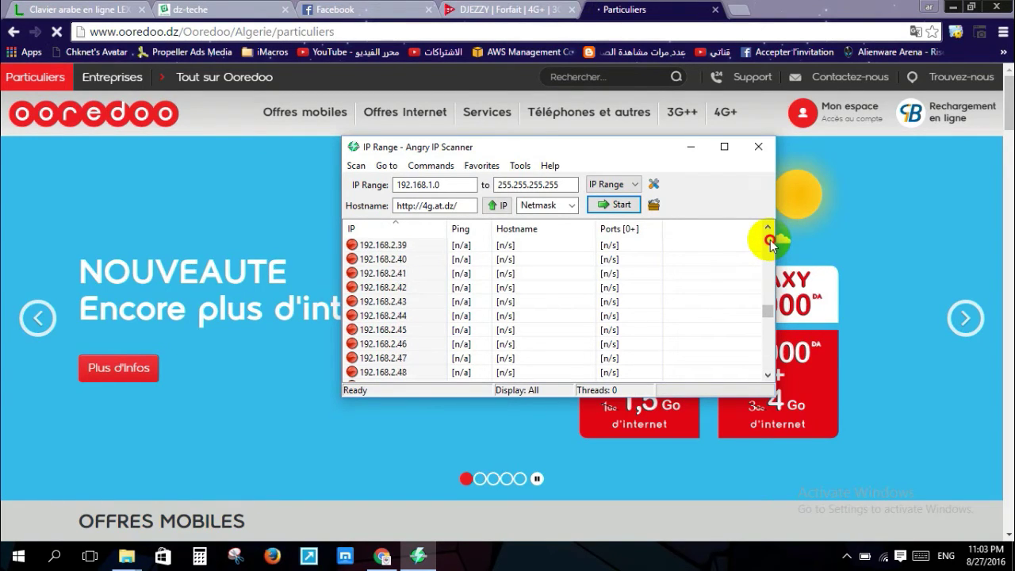
pyautogui.moveTo(770, 242); pyautogui.dragTo(768, 226)
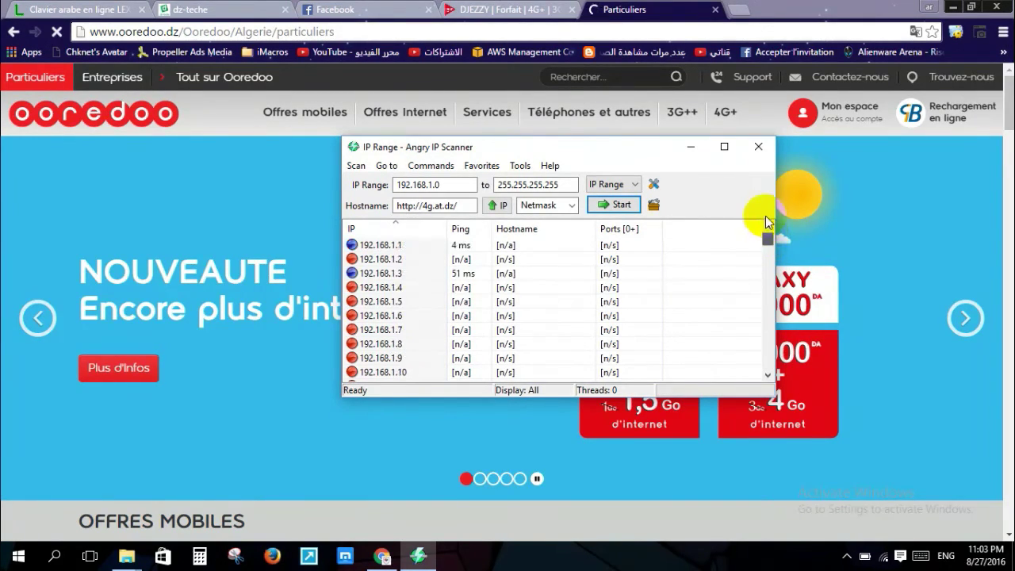
pyautogui.click(353, 253)
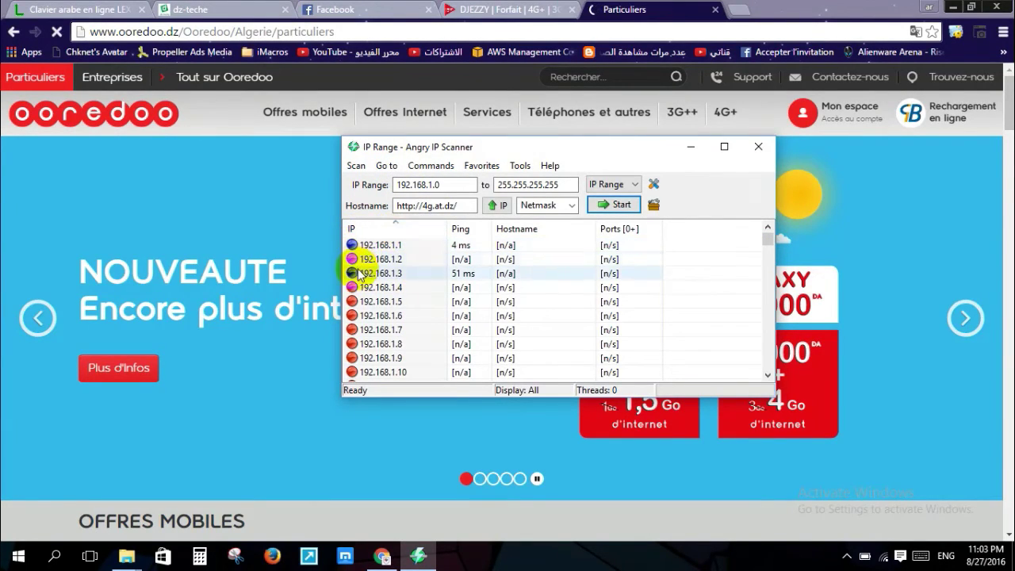
pyautogui.click(363, 315)
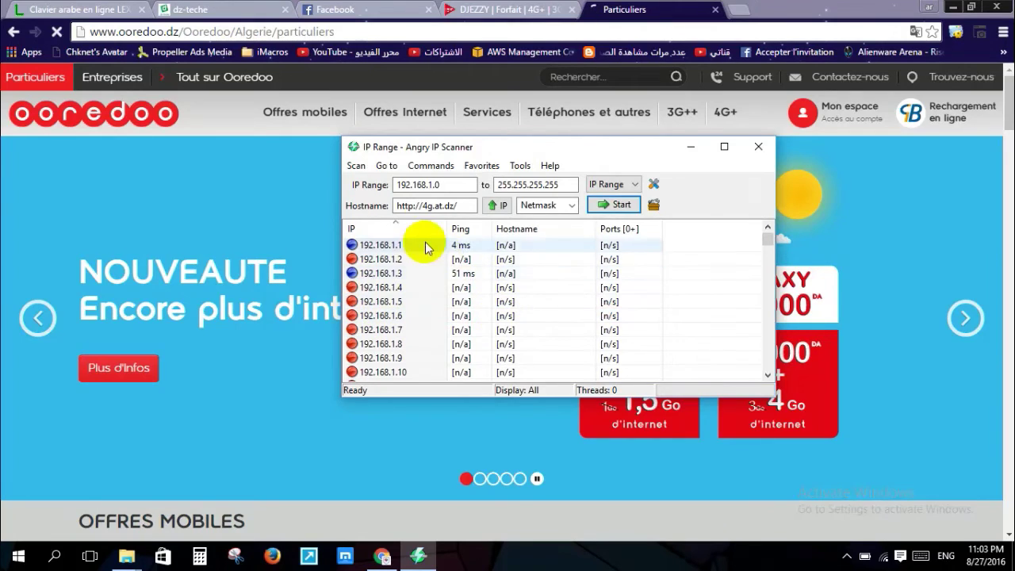
# Sort the scan results by ping and examine the addresses at the head of the list
pyautogui.rightClick(469, 231)
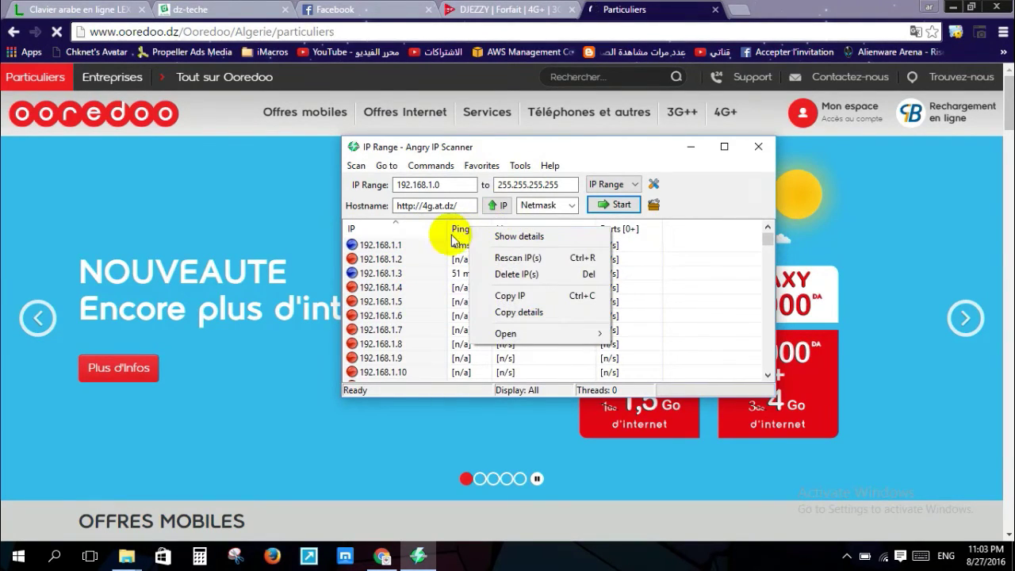
pyautogui.click(460, 230)
pyautogui.click(479, 242)
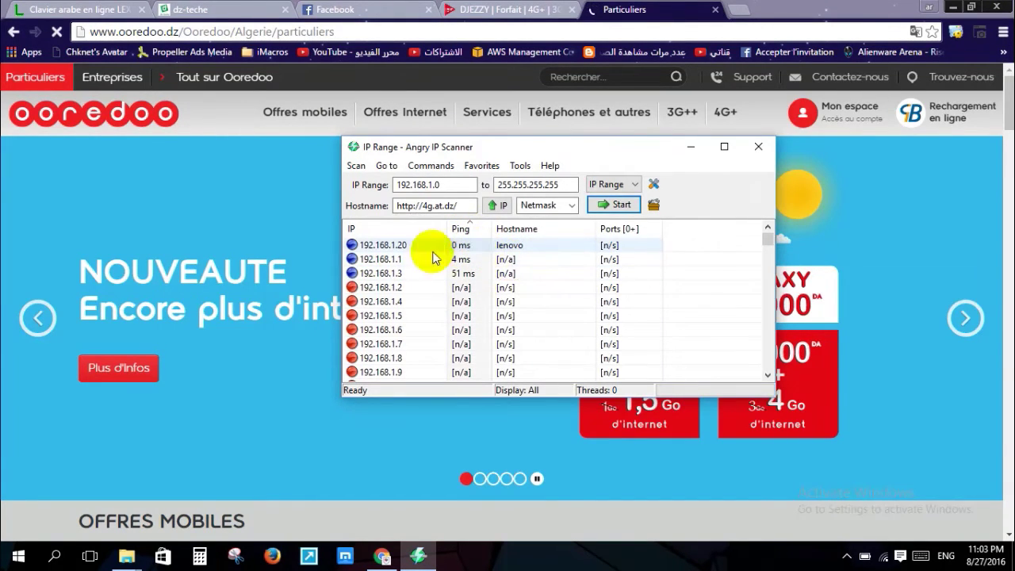
pyautogui.click(376, 245)
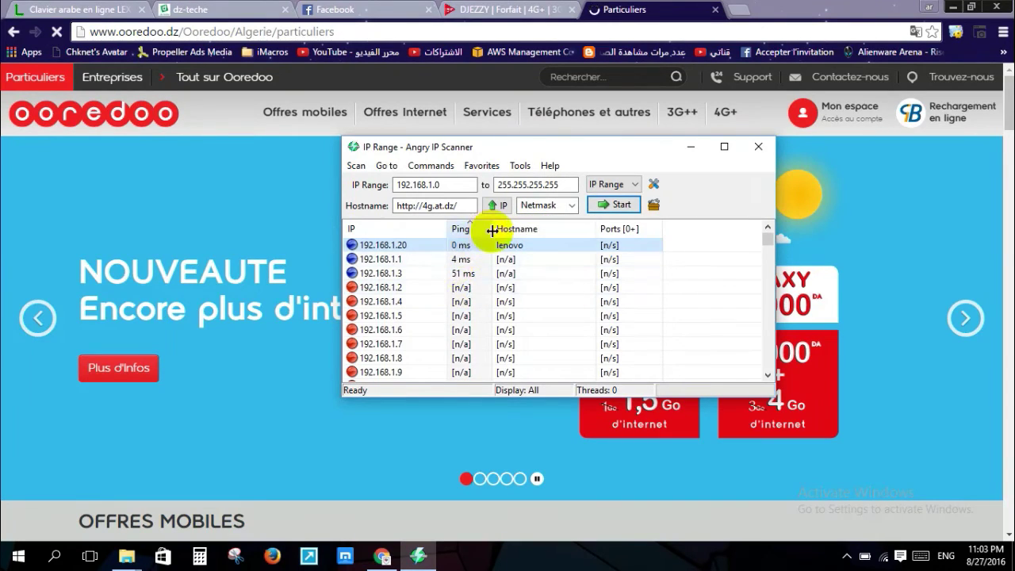
pyautogui.click(500, 287)
pyautogui.click(573, 283)
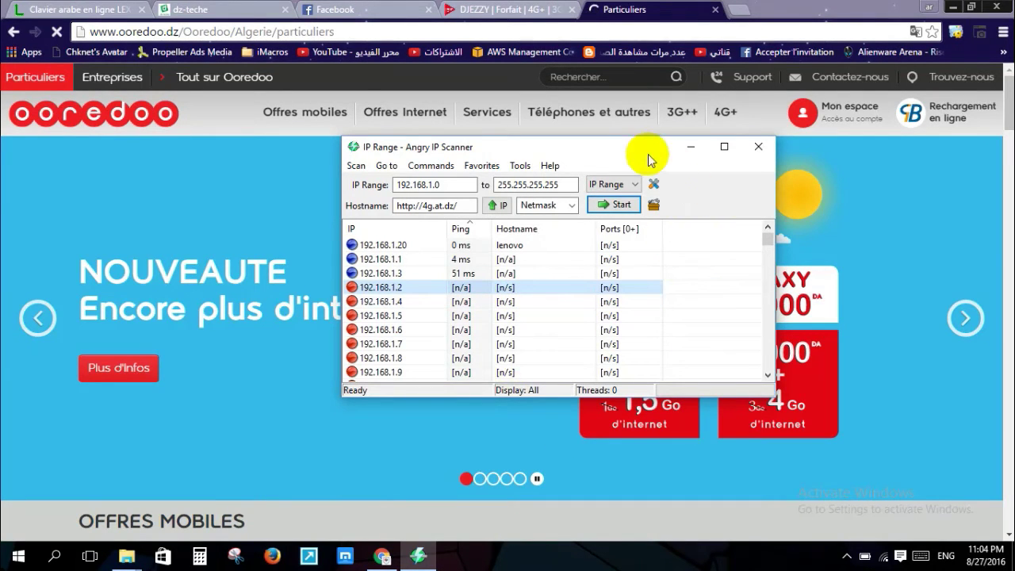
# Maximize the scanner window and change the start of the IP range to 192.198.1.0
pyautogui.moveTo(640, 155); pyautogui.dragTo(526, 3)
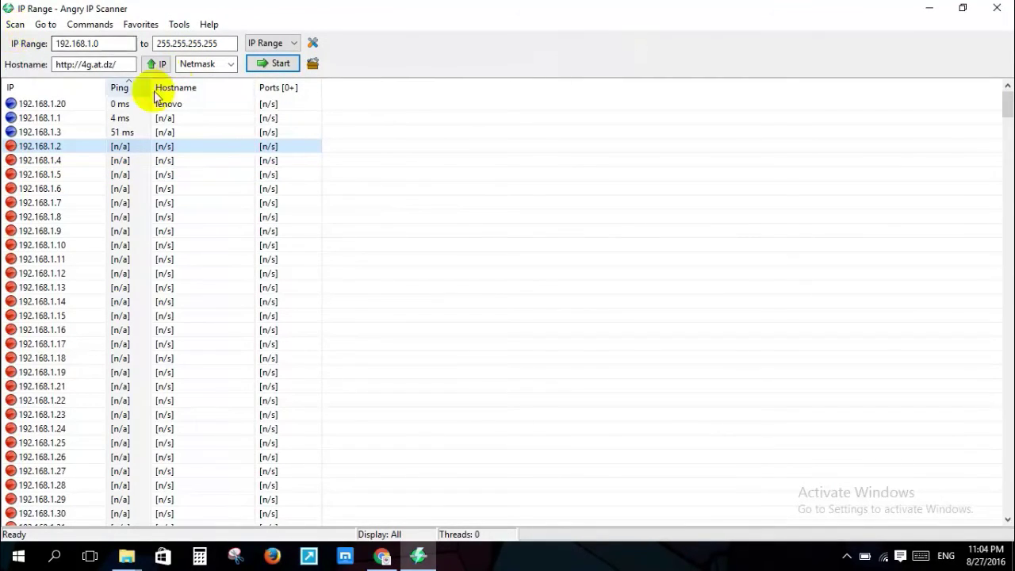
pyautogui.doubleClick(80, 46)
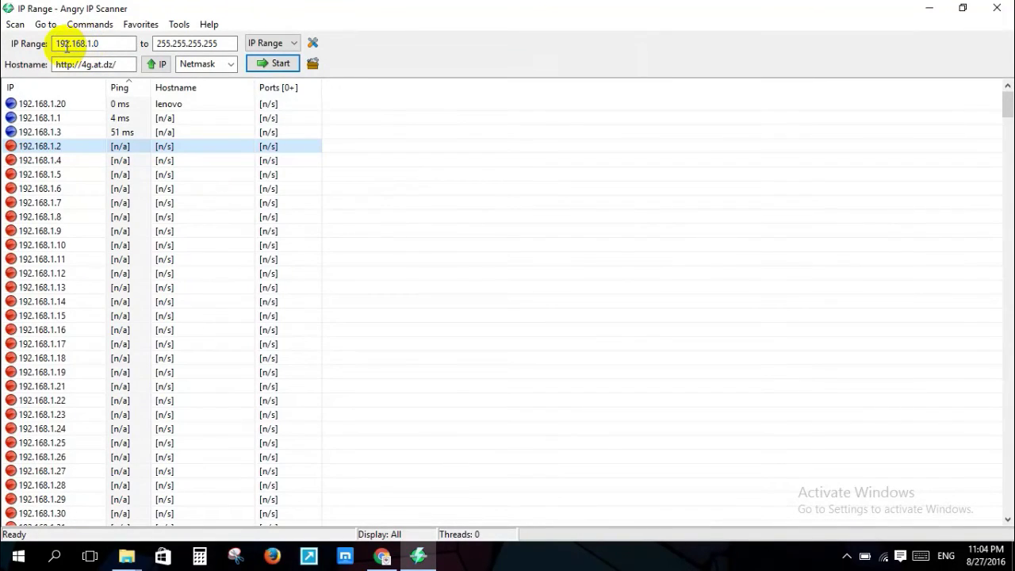
pyautogui.click(67, 46)
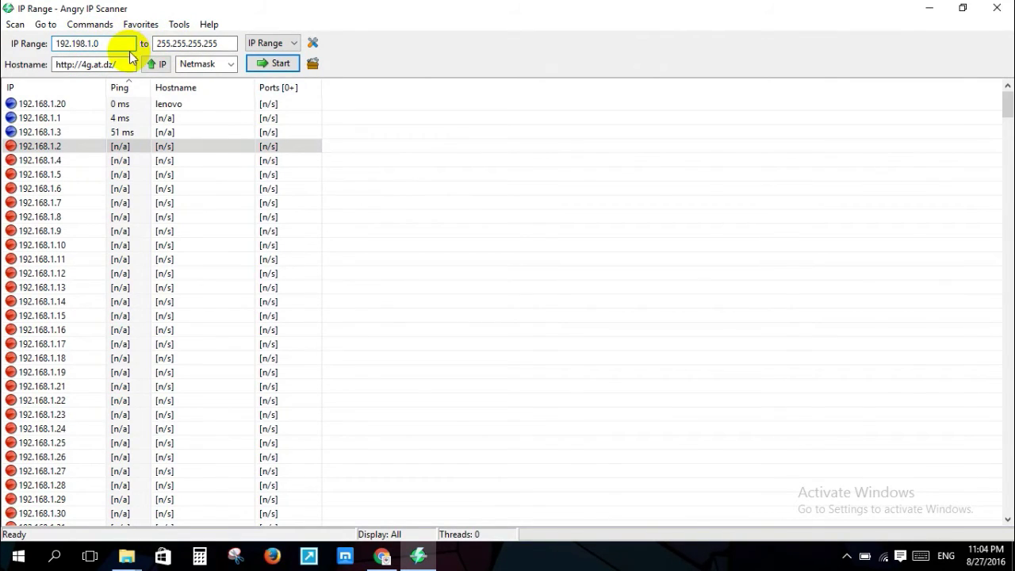
pyautogui.click(96, 46)
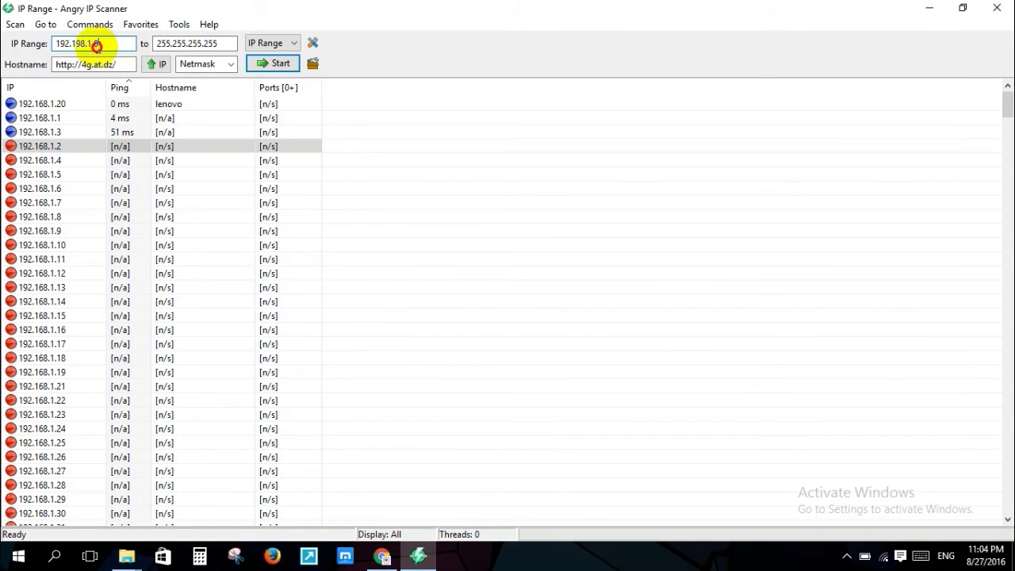
# Copy the start address into the end of the IP range and change it to 192.198.1.11
pyautogui.doubleClick(182, 42)
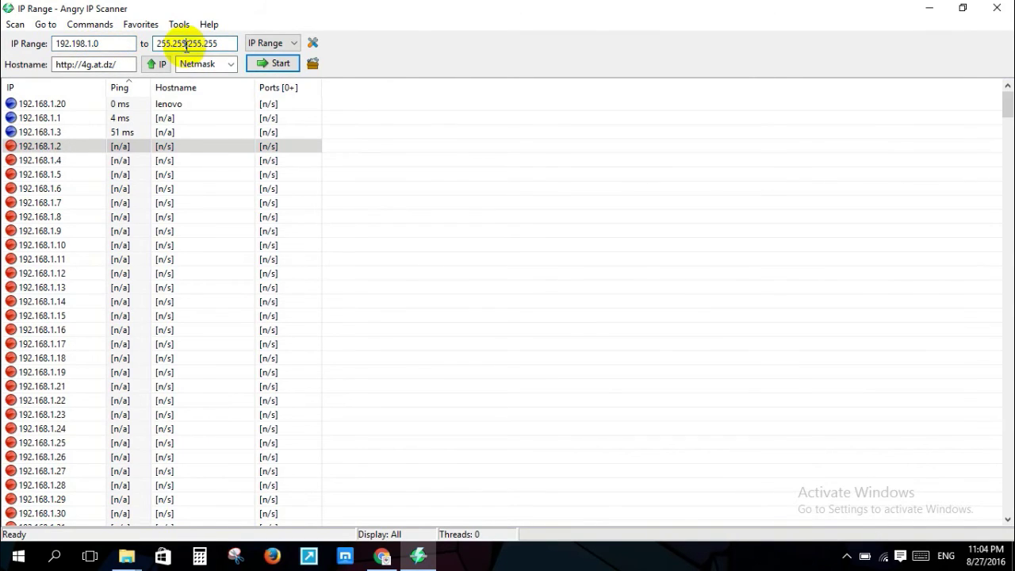
pyautogui.click(123, 43)
pyautogui.doubleClick(123, 43)
pyautogui.hotkey('ctrl', 'c')
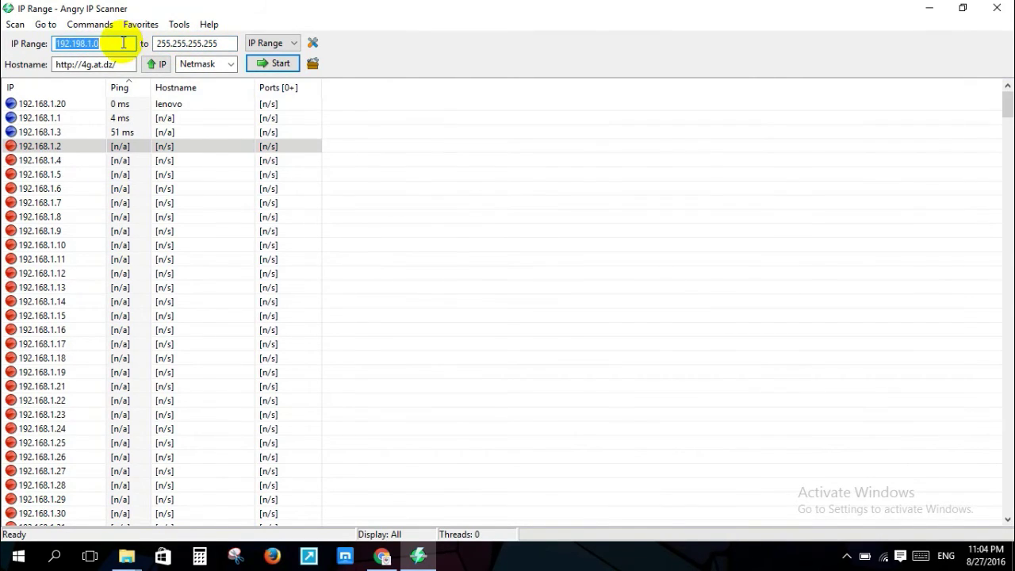
pyautogui.click(219, 45)
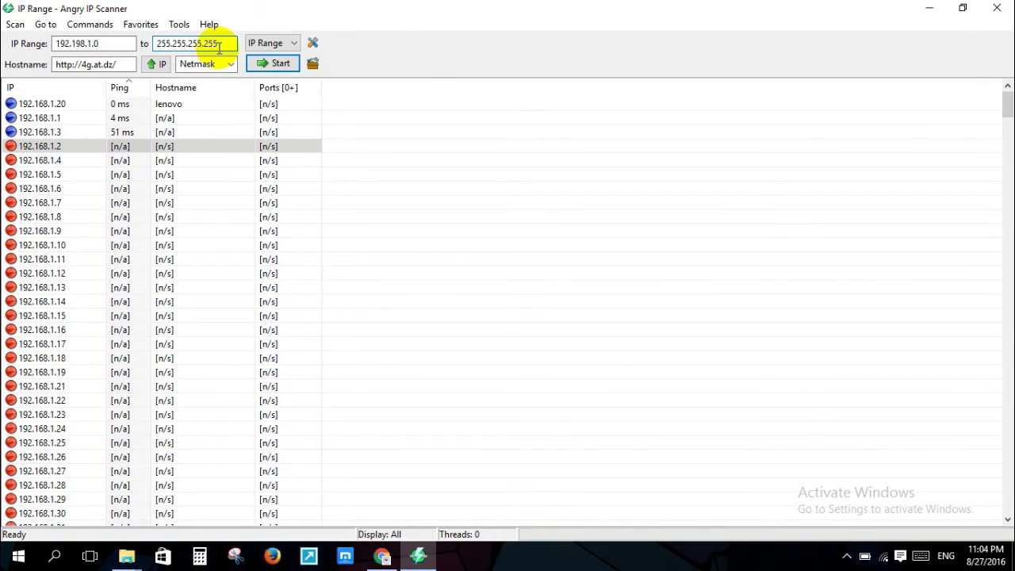
pyautogui.doubleClick(219, 46)
pyautogui.hotkey('ctrl', 'v')
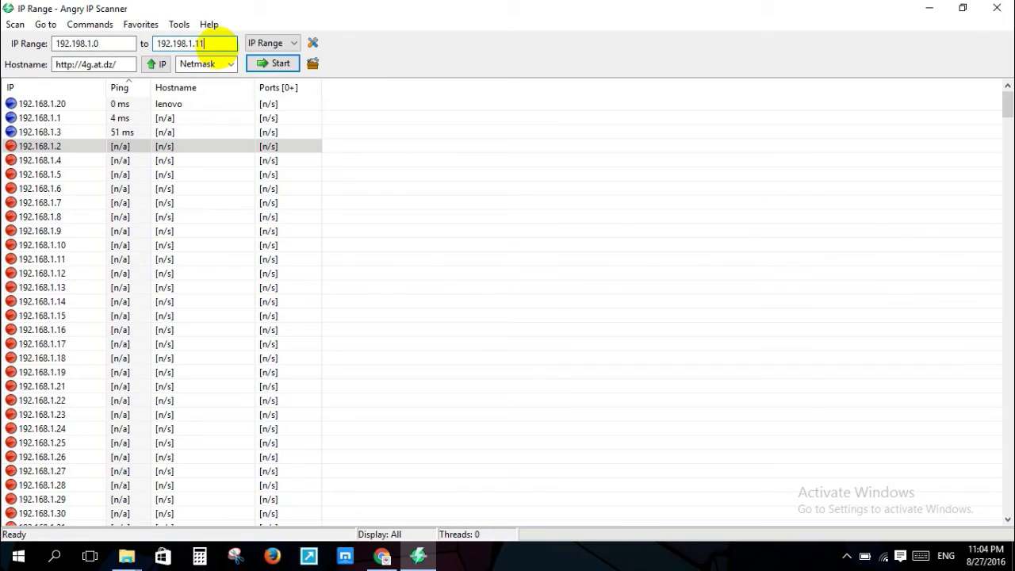
# Scan the new IP range, discarding the previous results, and dismiss the scan statistics
pyautogui.click(264, 68)
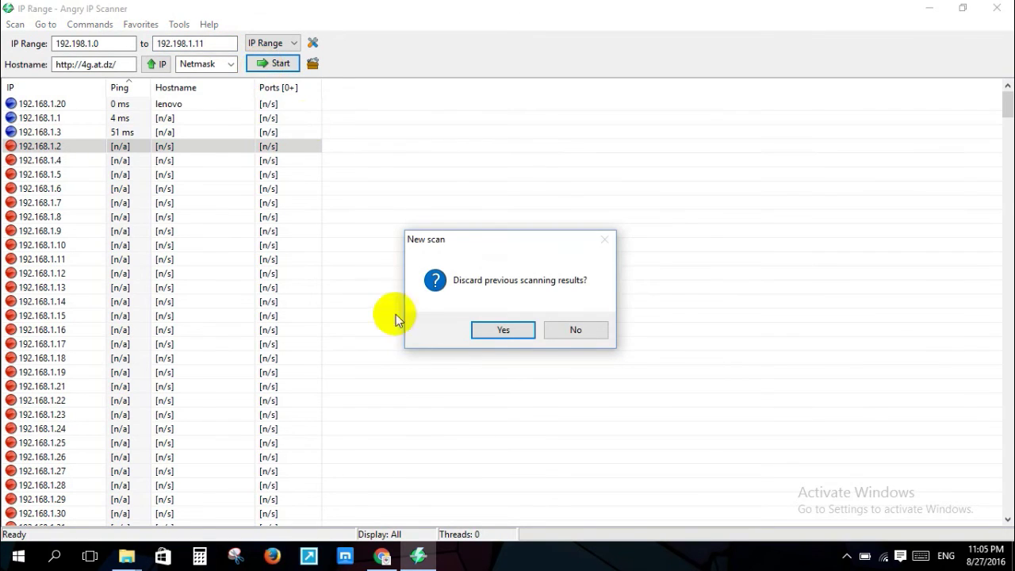
pyautogui.click(508, 330)
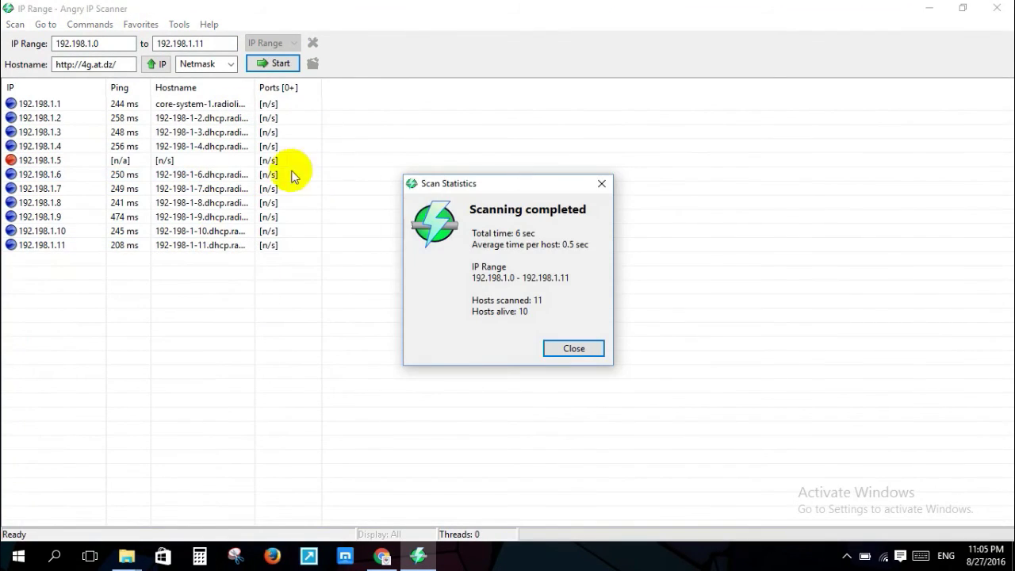
pyautogui.click(575, 349)
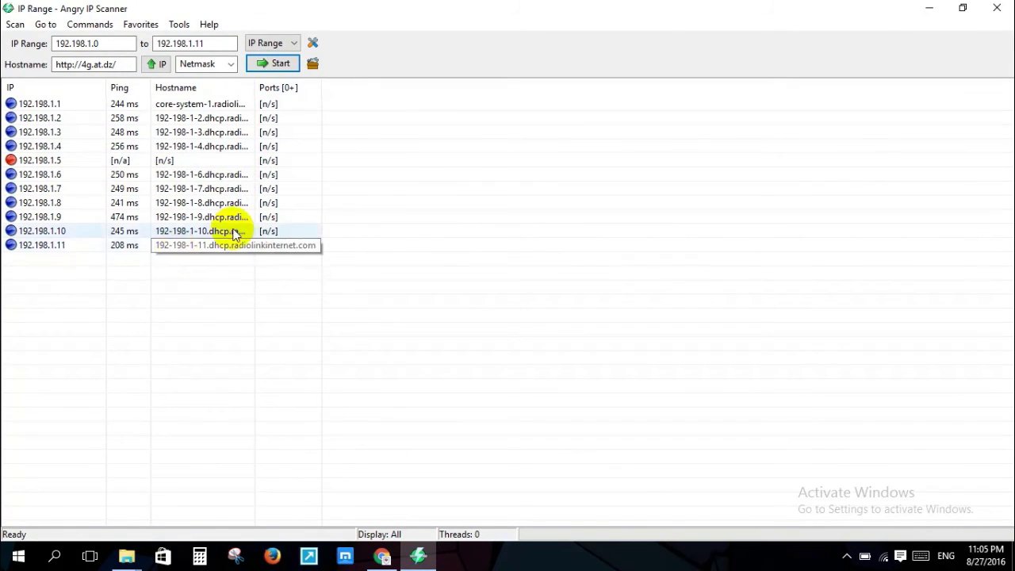
# Look over the new scan results and select the addresses 192.198.1.3 to 192.198.1.5
pyautogui.click(83, 85)
pyautogui.click(380, 157)
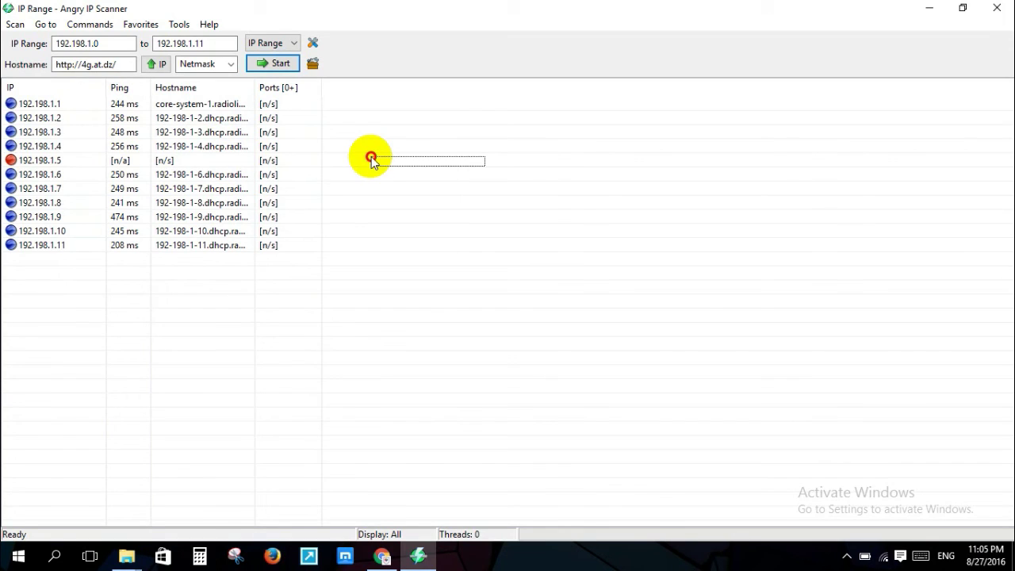
pyautogui.moveTo(371, 159); pyautogui.dragTo(253, 123)
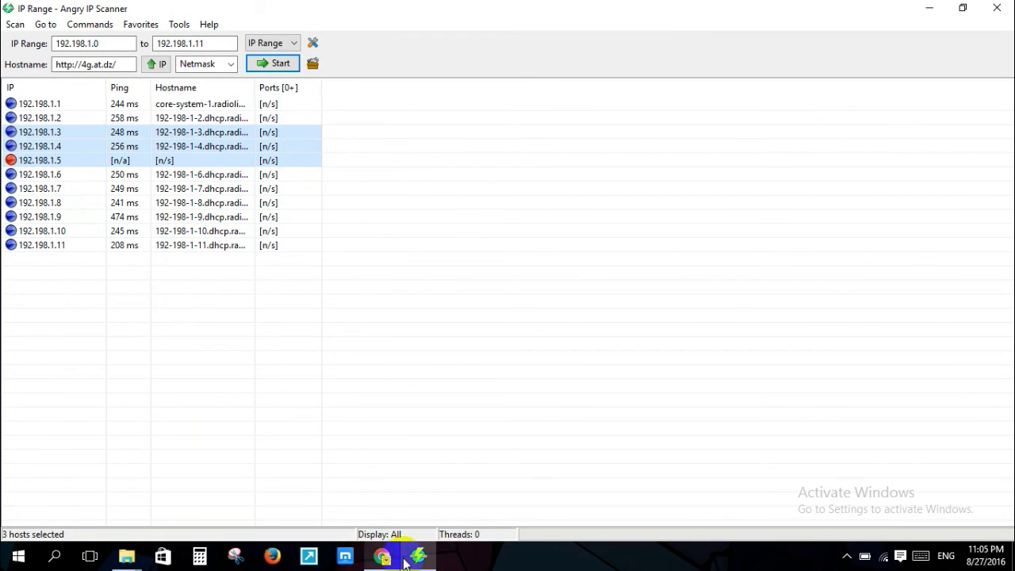
pyautogui.moveTo(405, 555)
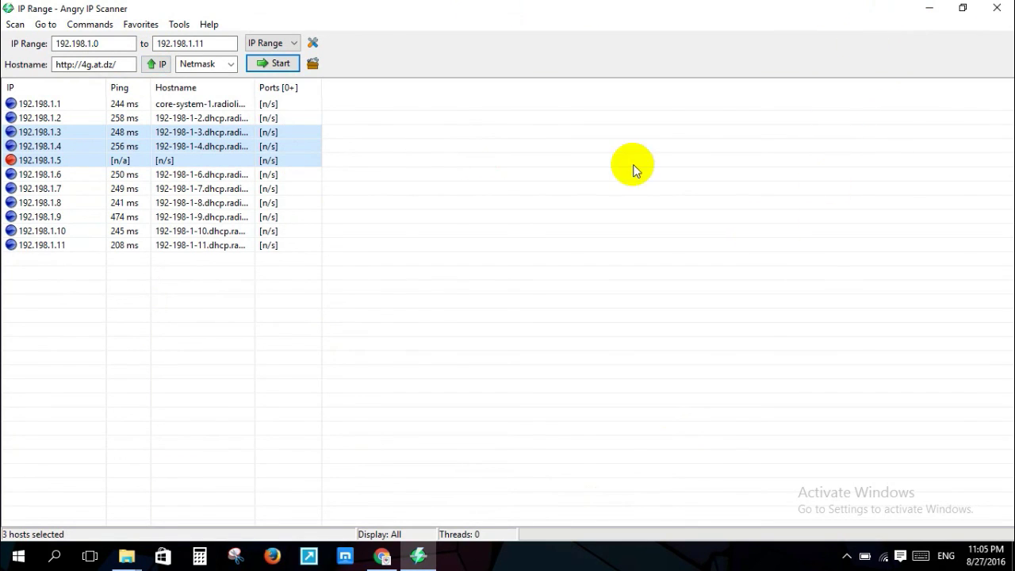
# Restore the scanner to a smaller window over the Ooredoo page and switch to the dz-teche tab in Chrome
pyautogui.moveTo(163, 8); pyautogui.dragTo(398, 64)
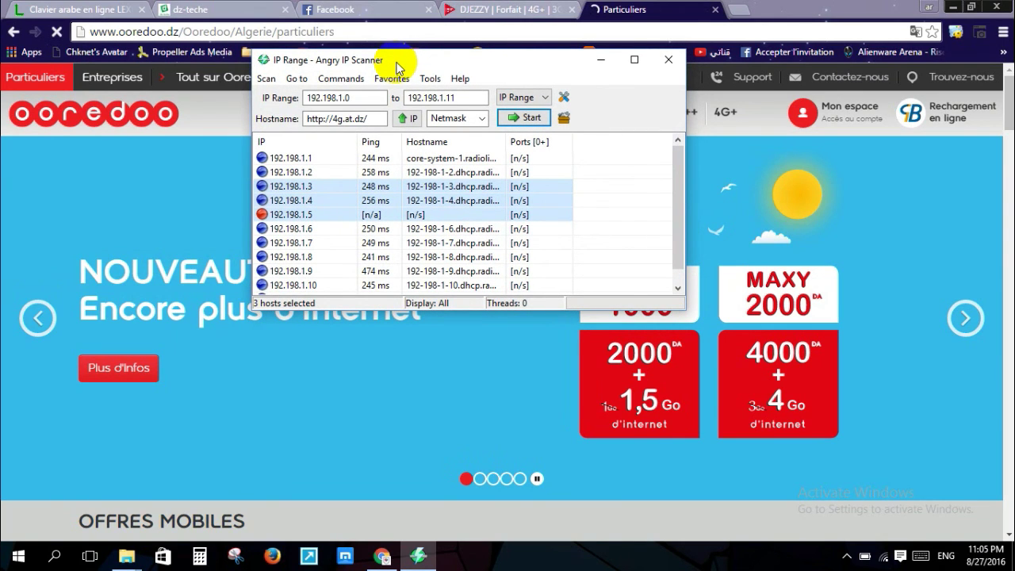
pyautogui.moveTo(399, 65); pyautogui.dragTo(353, 172)
pyautogui.moveTo(428, 119)
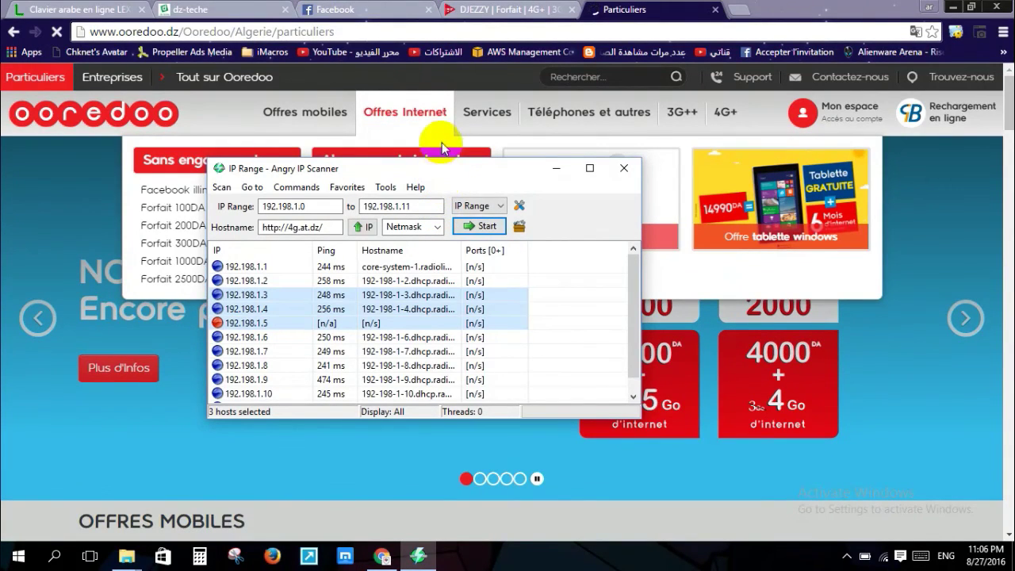
pyautogui.moveTo(479, 171); pyautogui.dragTo(469, 139)
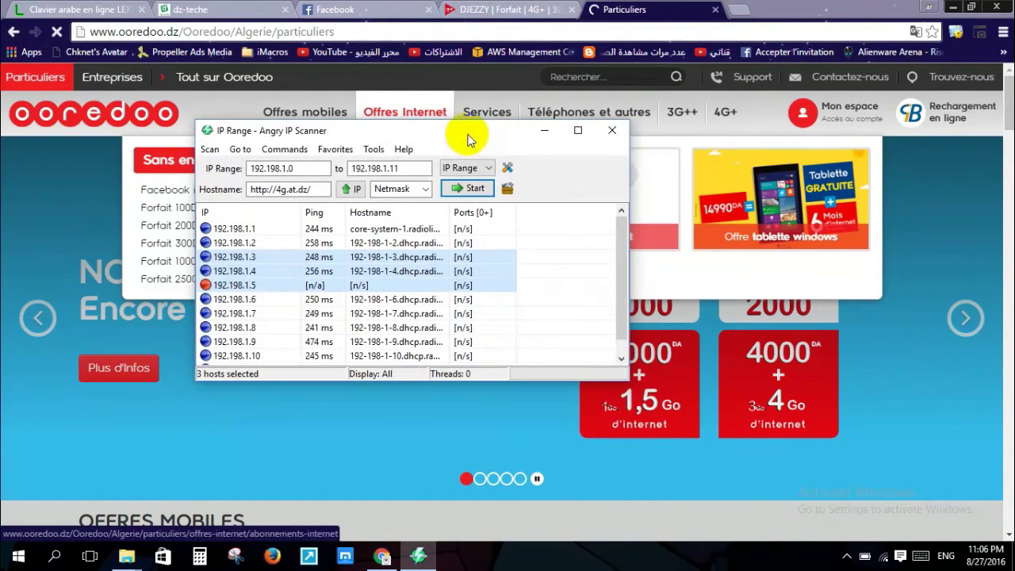
pyautogui.click(258, 8)
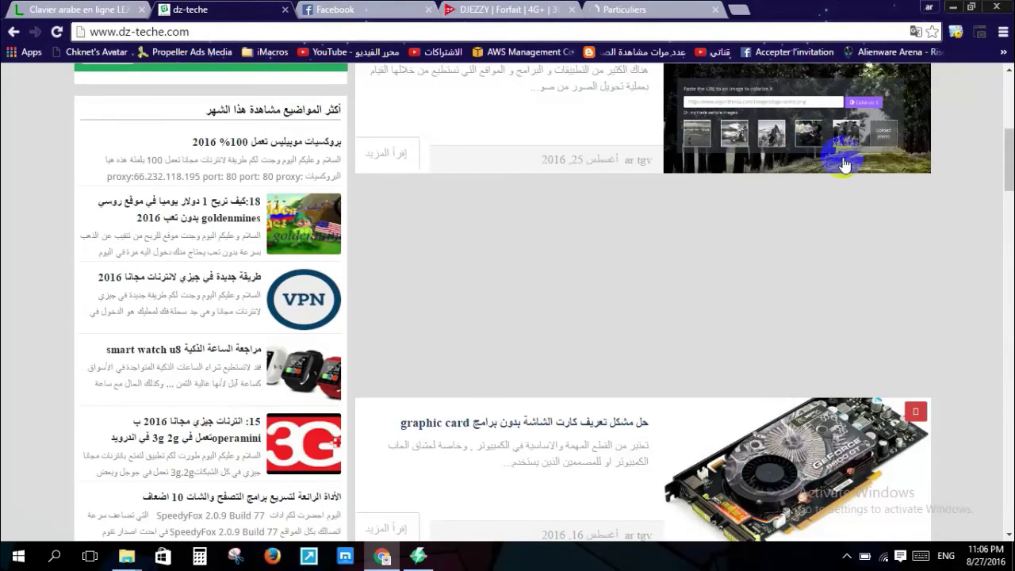